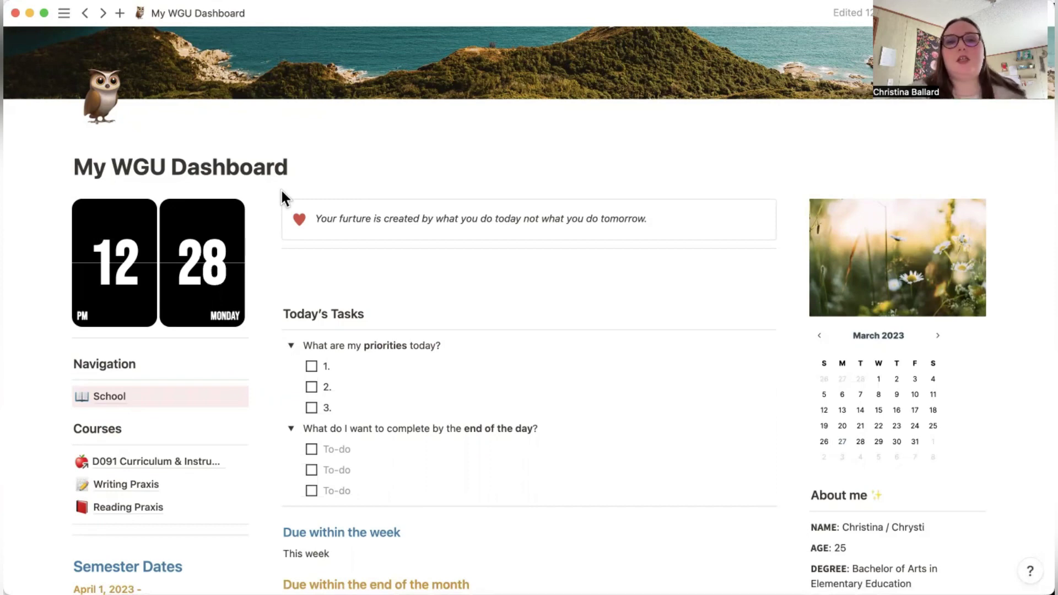
Review both Today's Tasks checklists on the dashboard and collapse the priorities and end-of-day toggles.
scroll(392, 248, up, 3)
scroll(393, 253, up, 1)
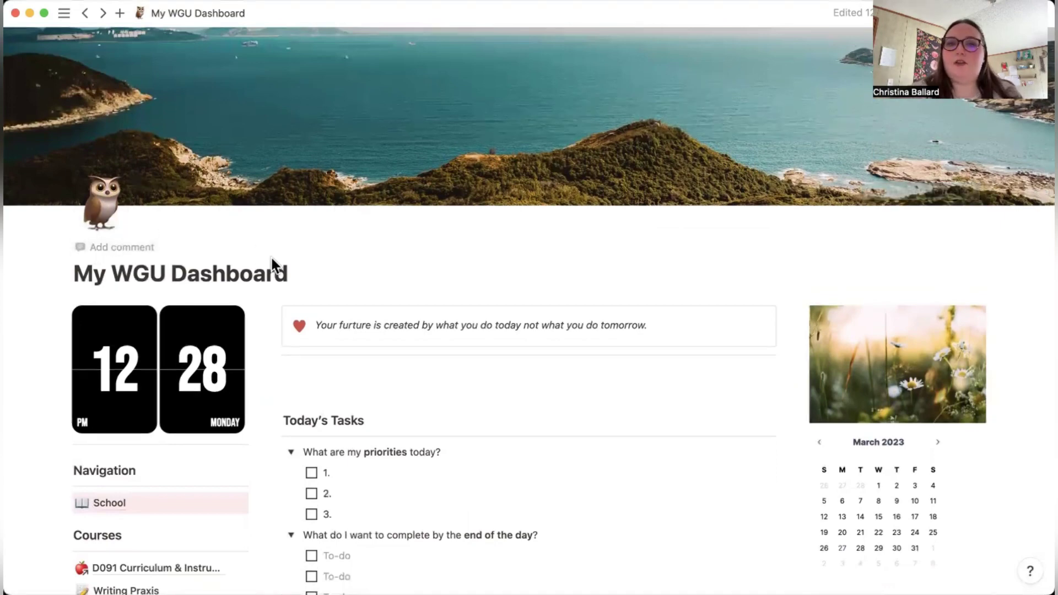
scroll(273, 265, down, 3)
scroll(272, 263, down, 2)
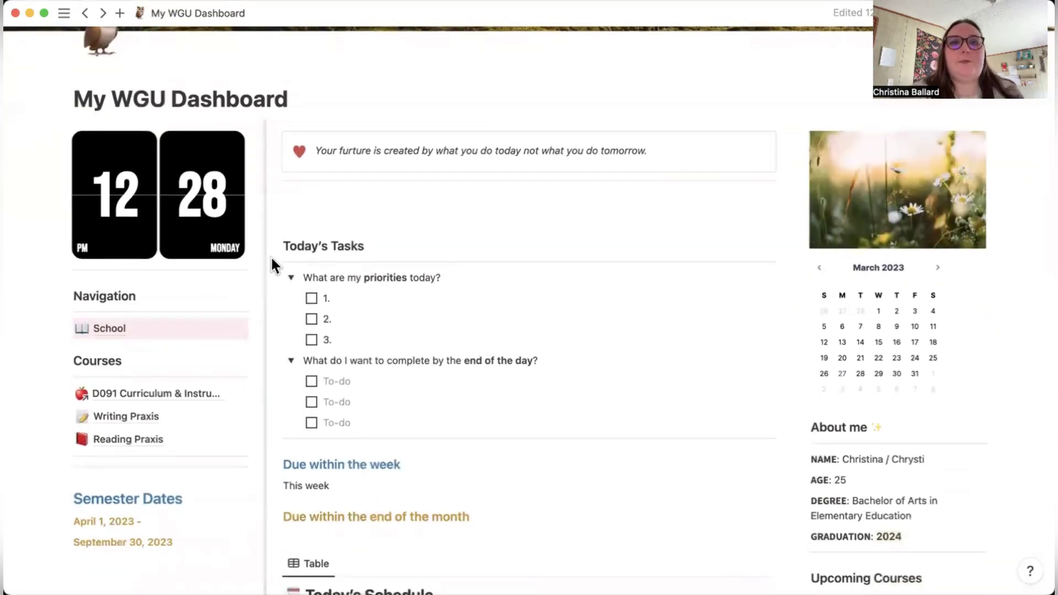
scroll(272, 262, down, 1)
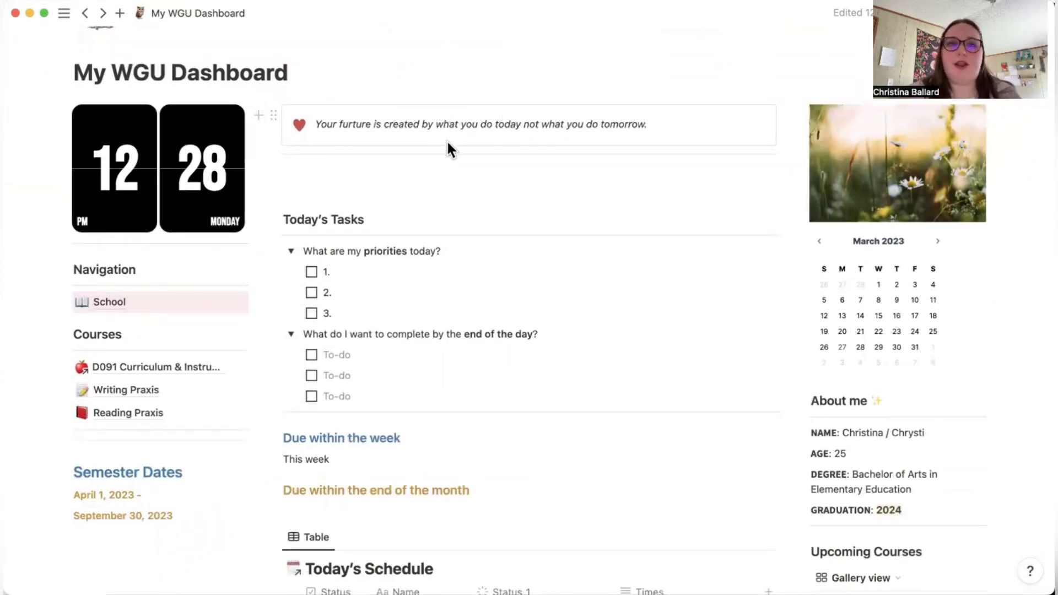
scroll(452, 207, down, 2)
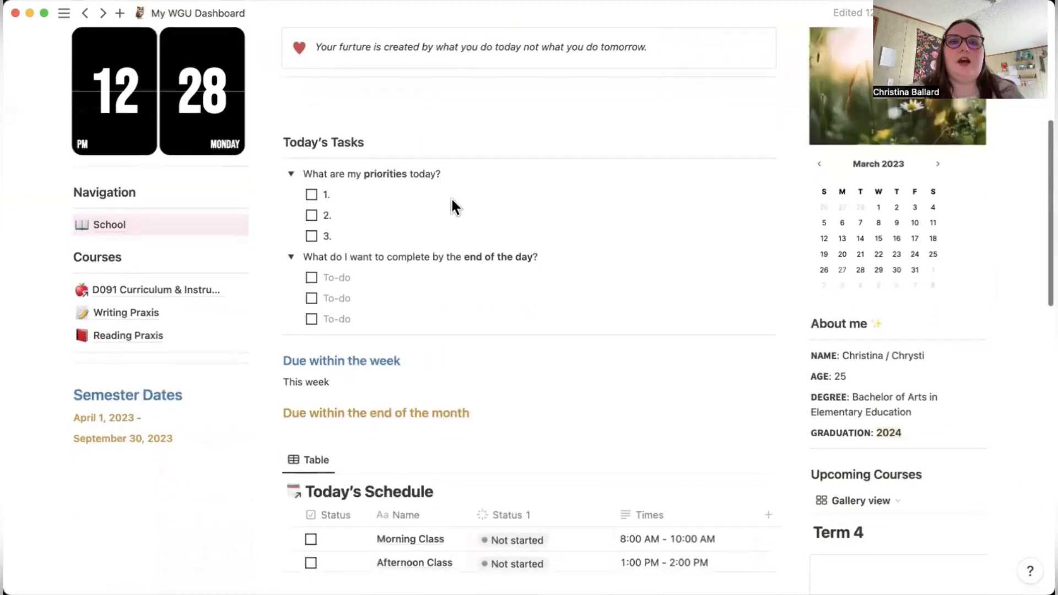
click(291, 174)
click(292, 196)
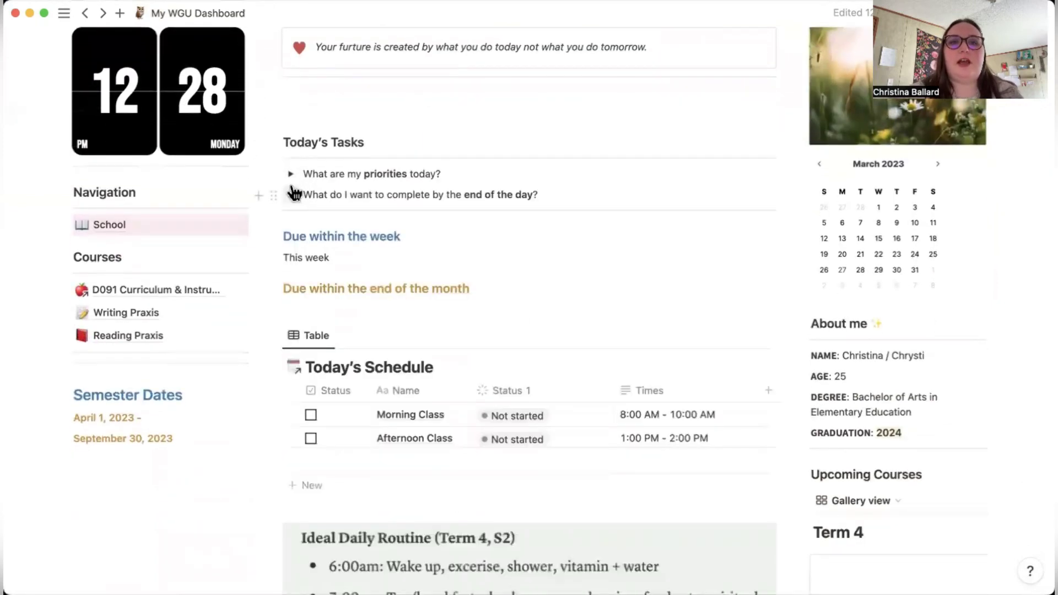
click(290, 174)
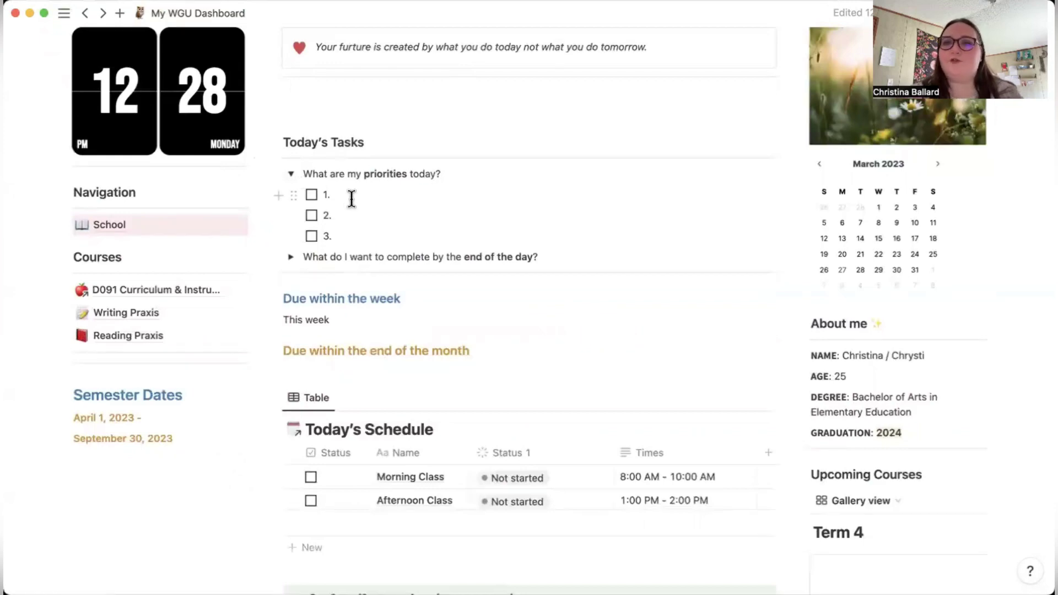
click(291, 257)
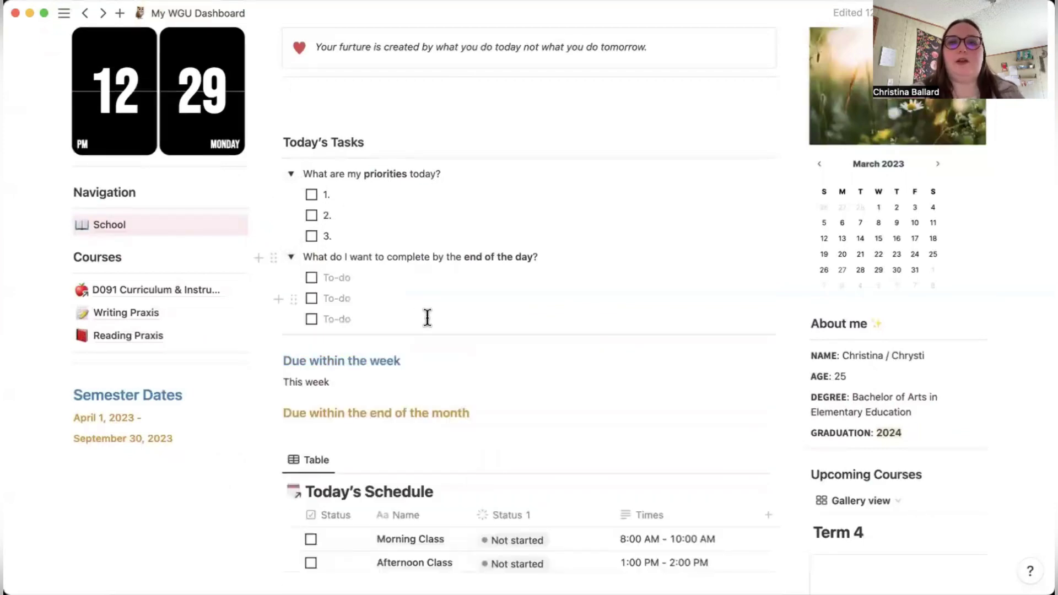
click(290, 257)
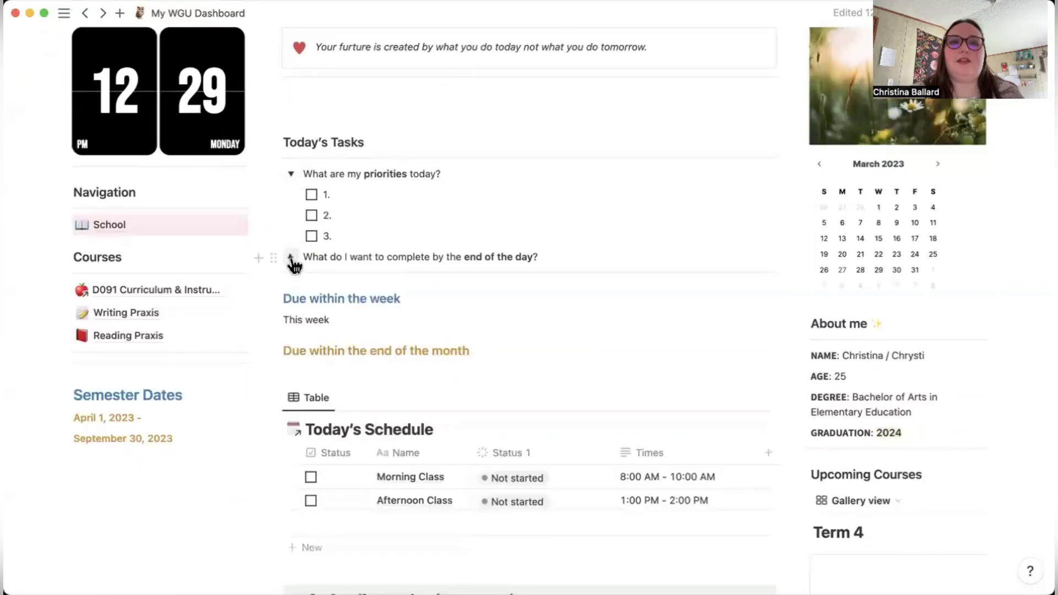
click(291, 175)
View the Status 1 options for Morning Class in Today's Schedule and close the list without choosing one.
scroll(485, 222, up, 2)
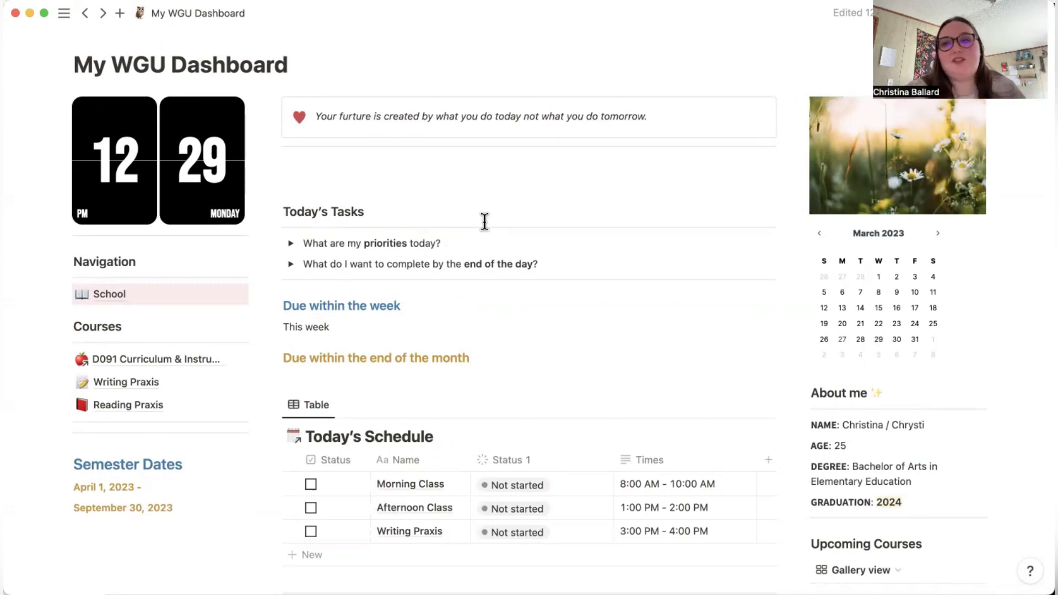
scroll(534, 288, down, 5)
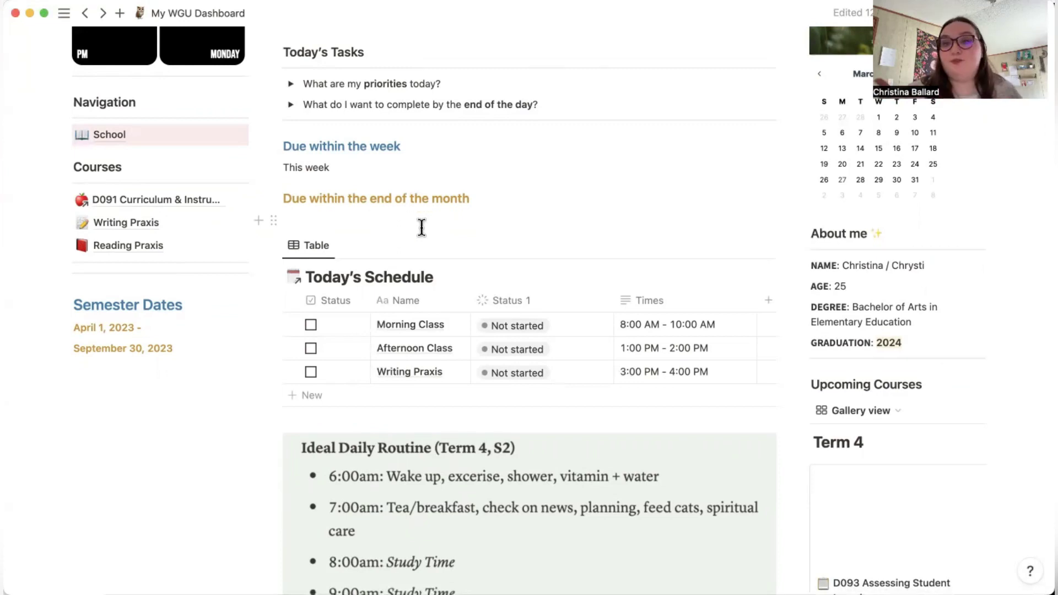
scroll(422, 228, down, 5)
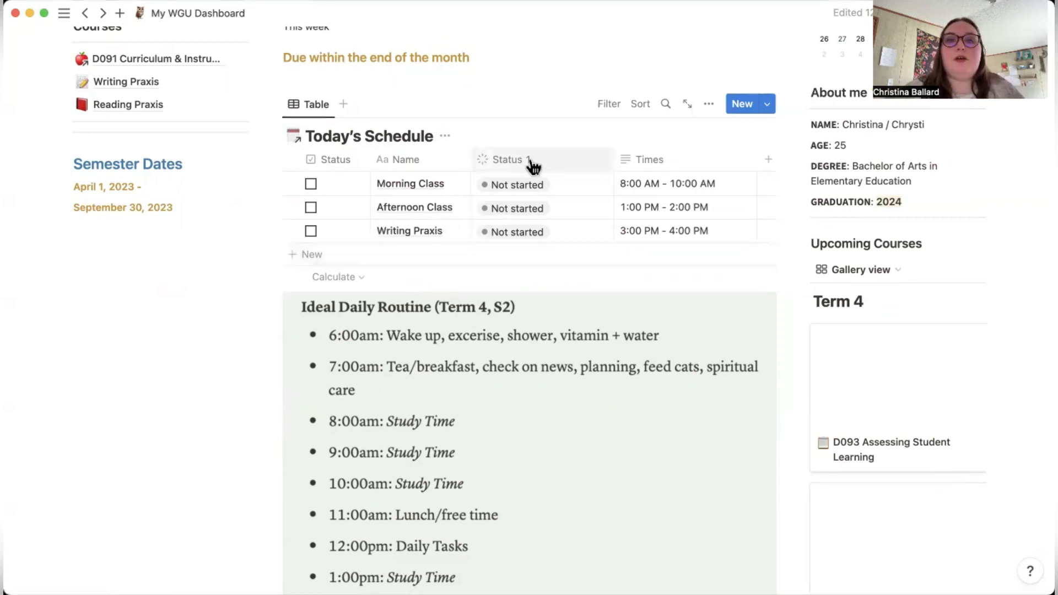
click(526, 186)
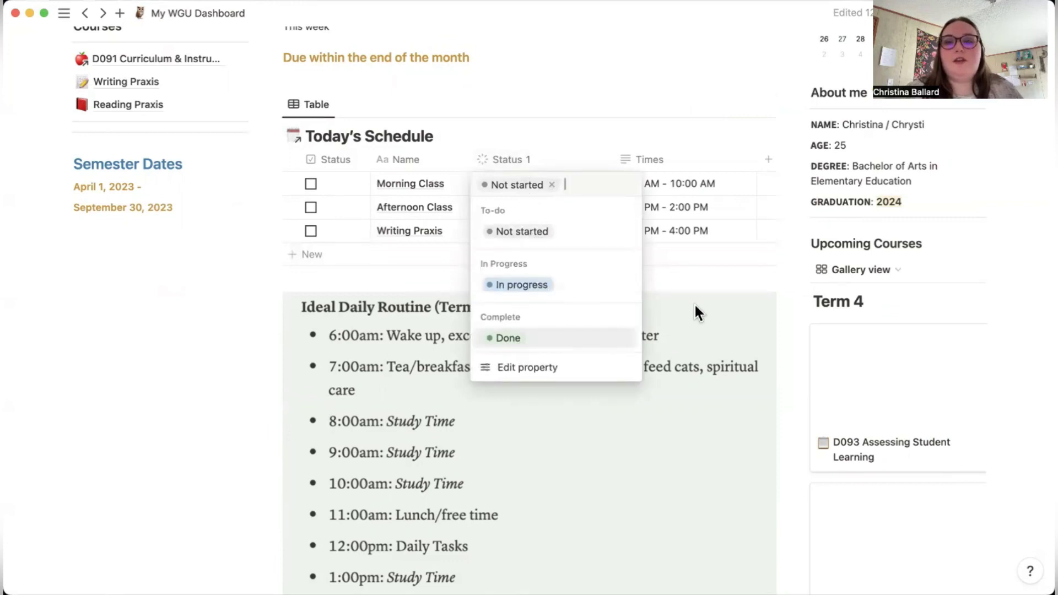
key(Escape)
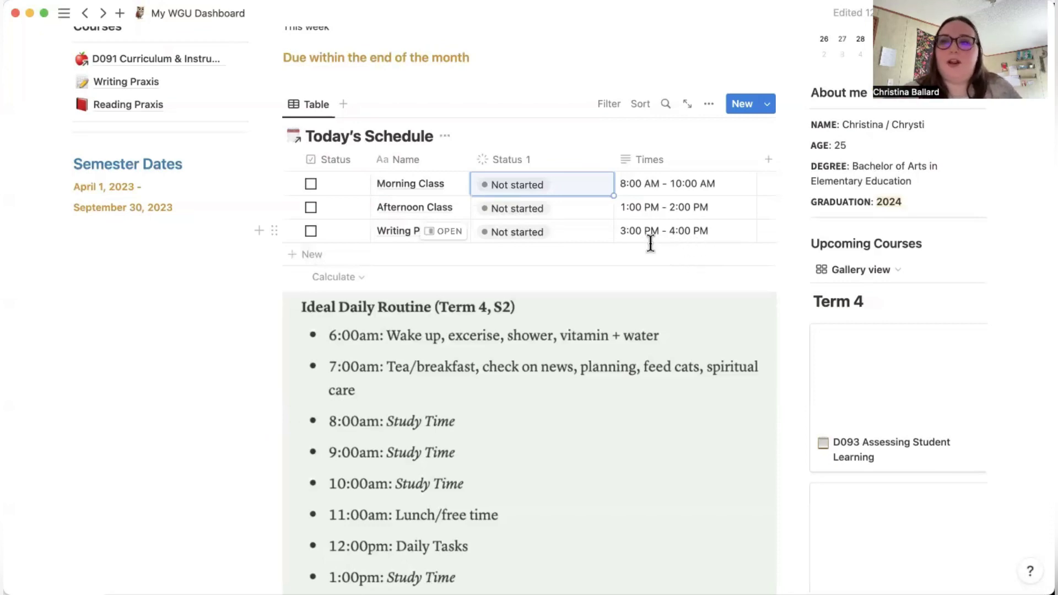
Read through the whole Ideal Daily Routine (Term 4, S2) block below the schedule table.
scroll(651, 246, down, 3)
scroll(651, 249, down, 3)
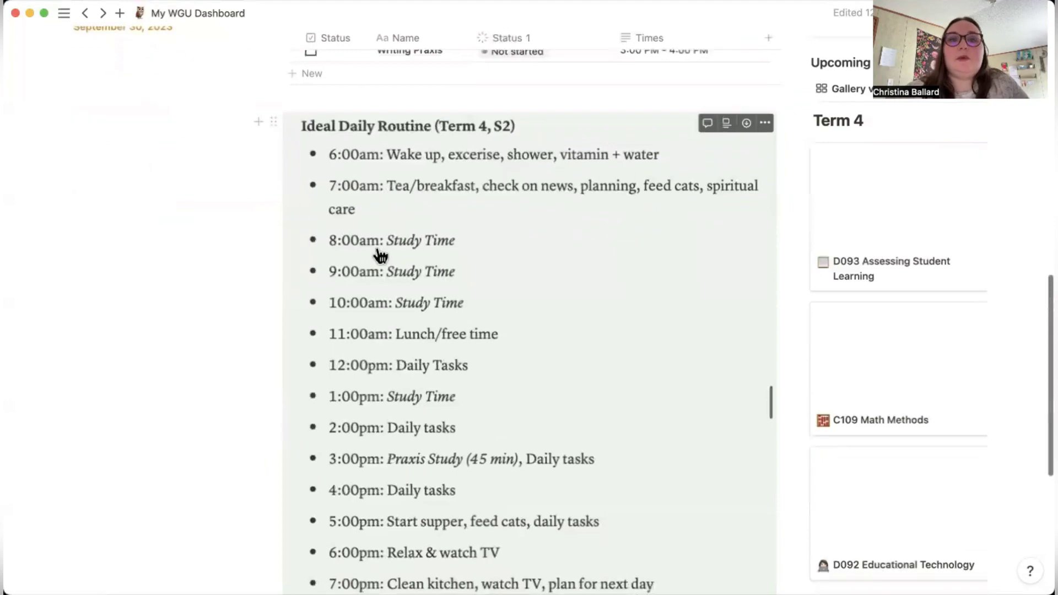
scroll(482, 270, down, 2)
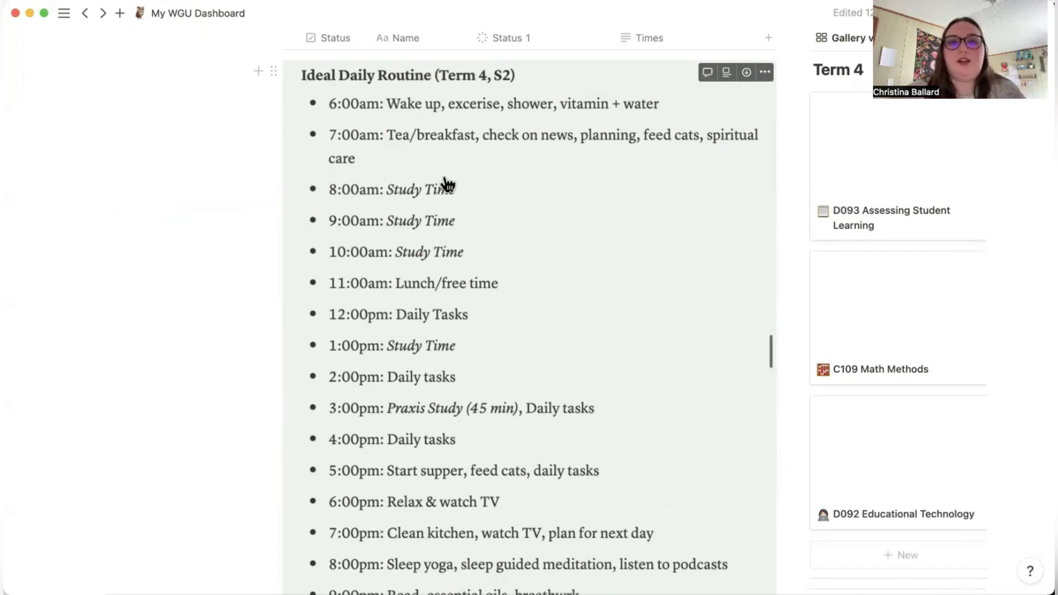
scroll(473, 256, down, 5)
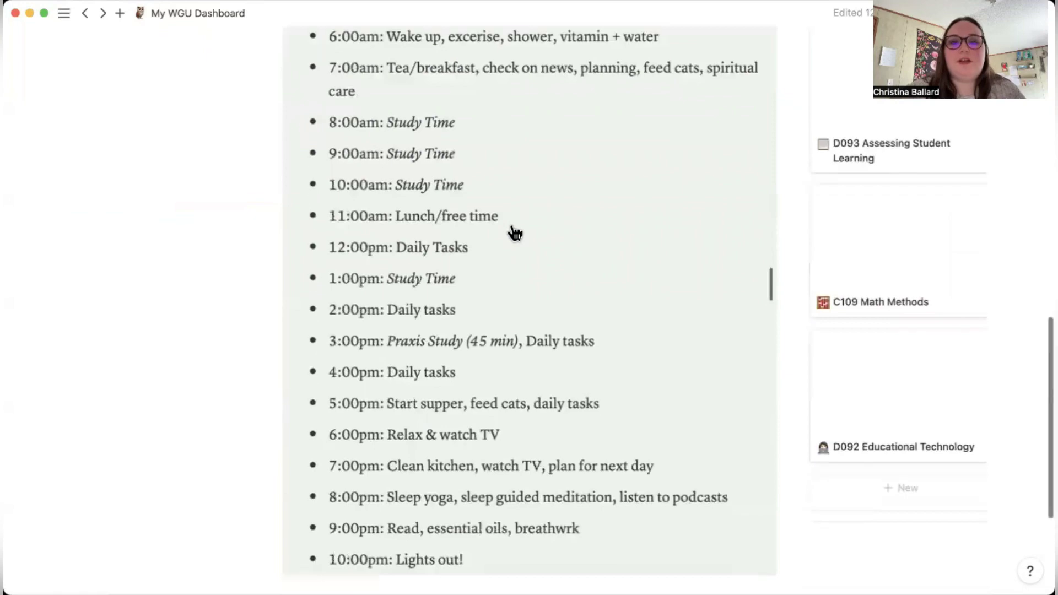
scroll(514, 232, down, 1)
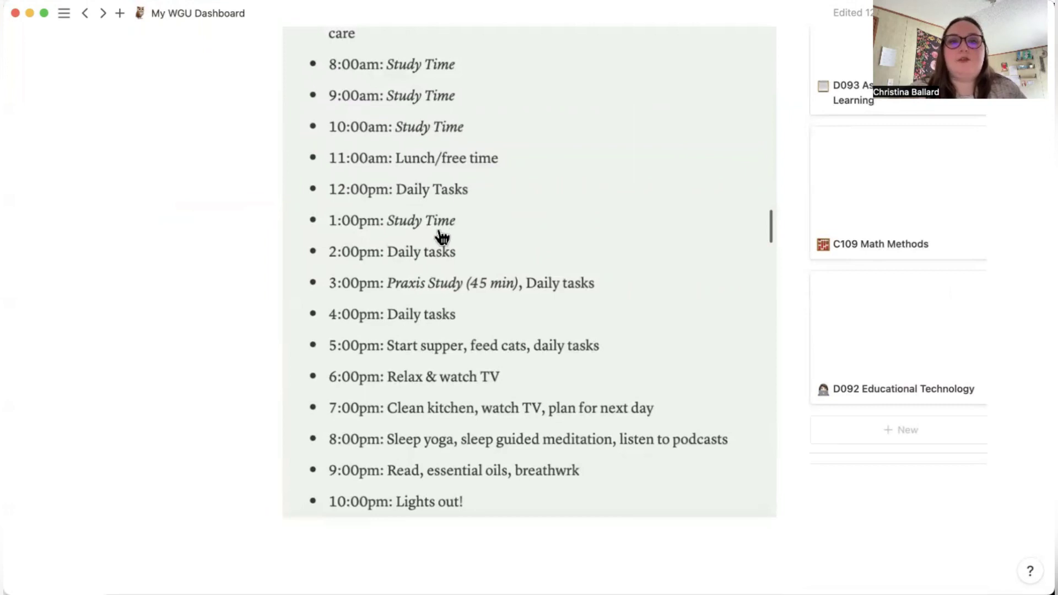
scroll(439, 237, down, 3)
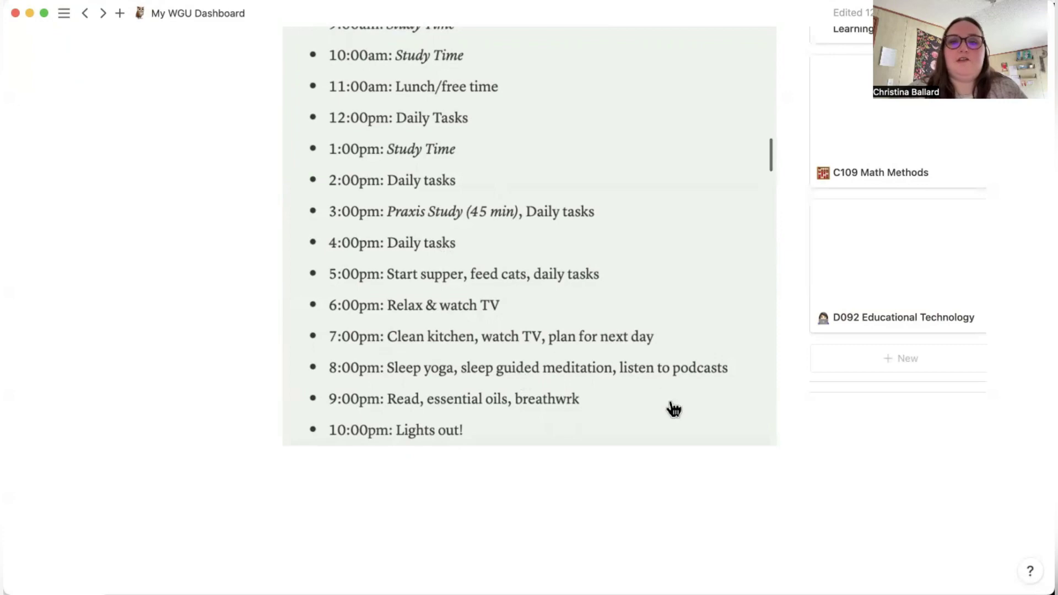
scroll(674, 410, up, 2)
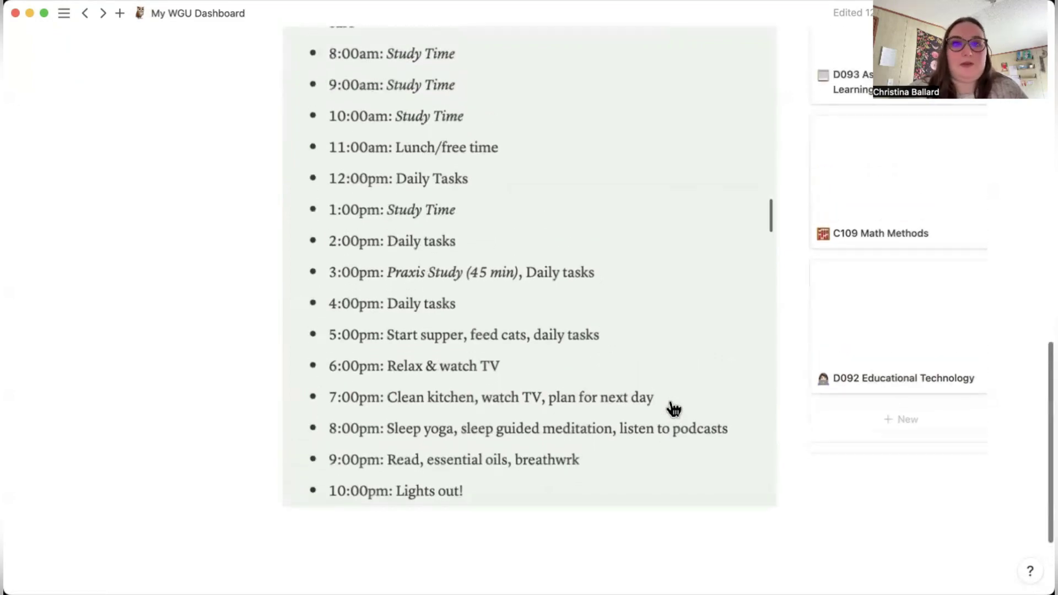
scroll(666, 288, up, 5)
scroll(667, 288, up, 5)
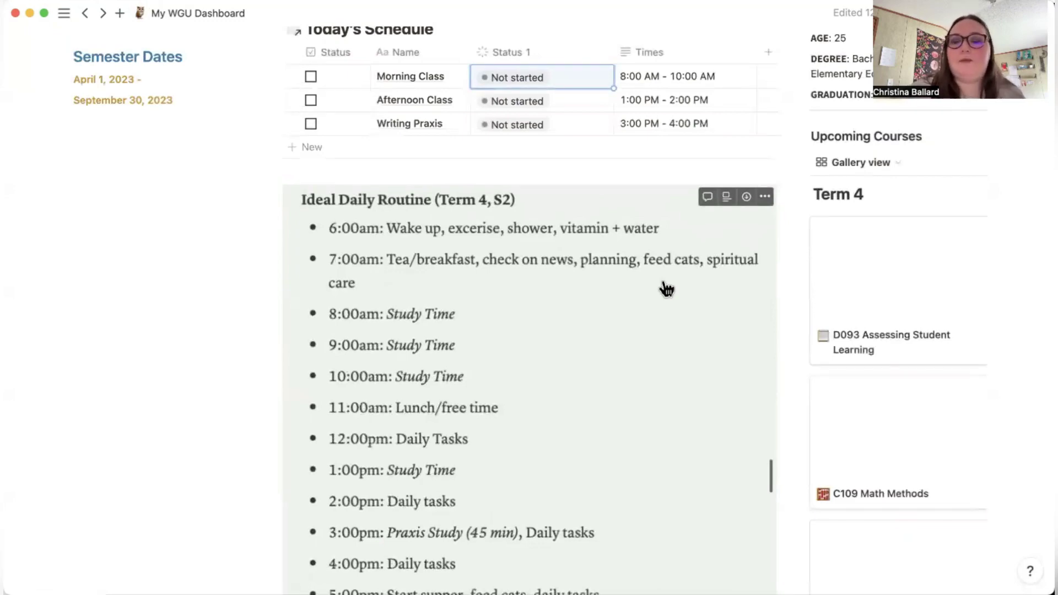
Examine the Term 4 course gallery under Upcoming Courses, down to its last course card.
scroll(667, 289, up, 9)
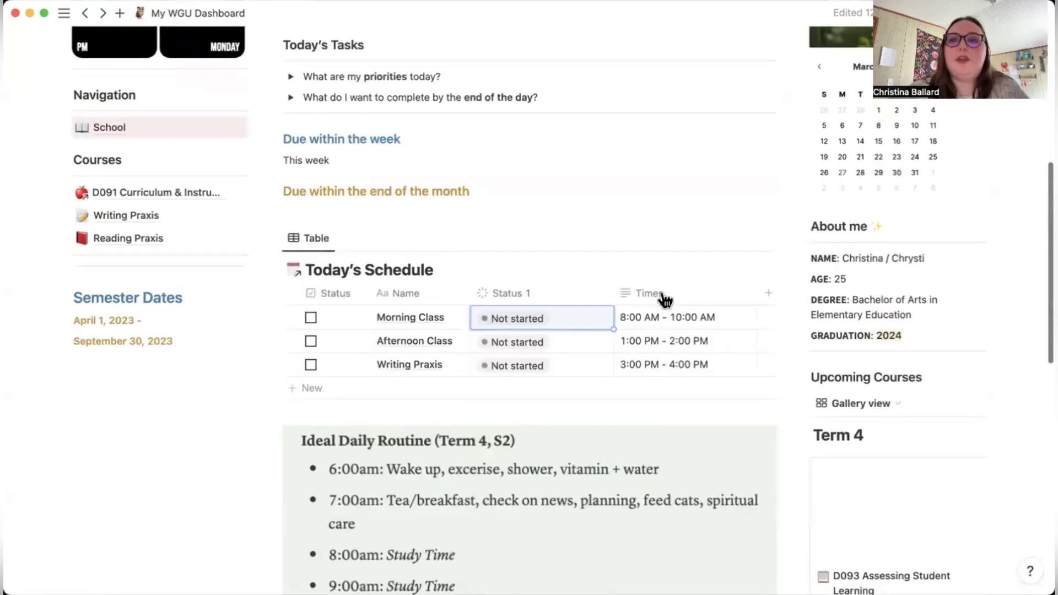
scroll(941, 326, down, 6)
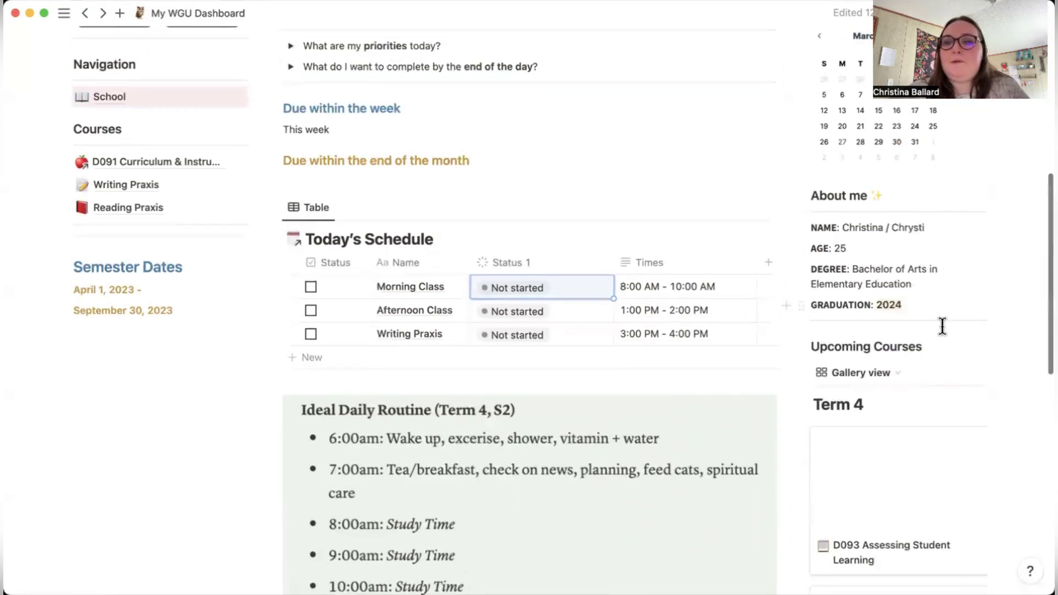
scroll(946, 335, down, 3)
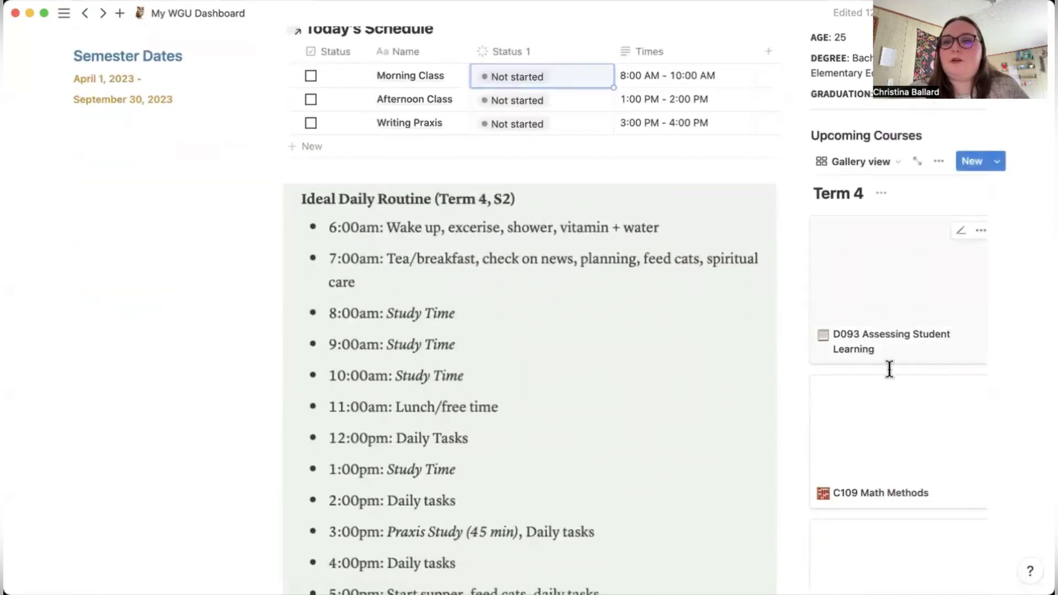
scroll(894, 404, down, 8)
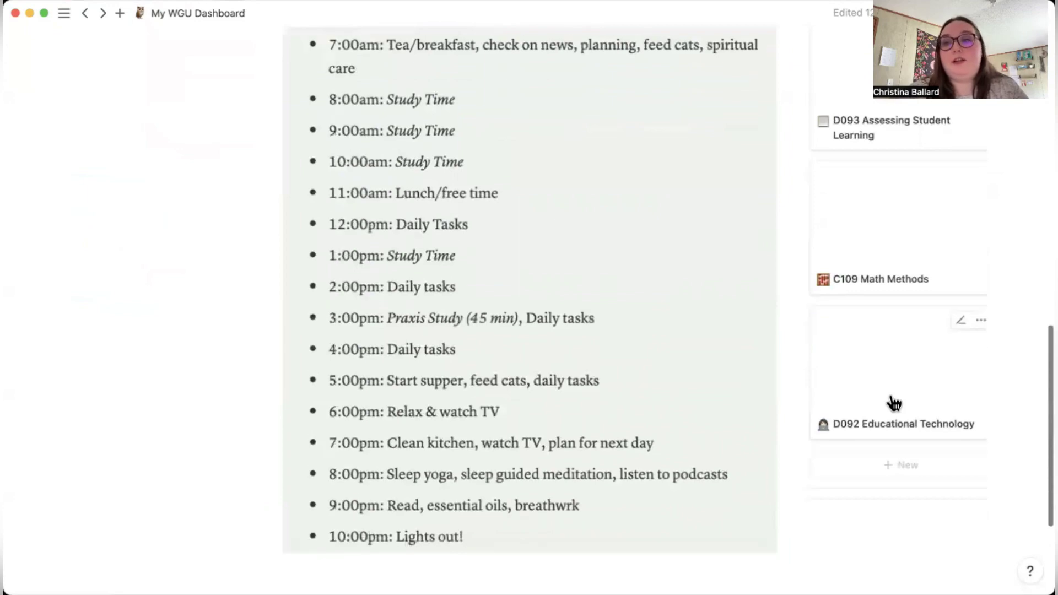
scroll(895, 404, up, 3)
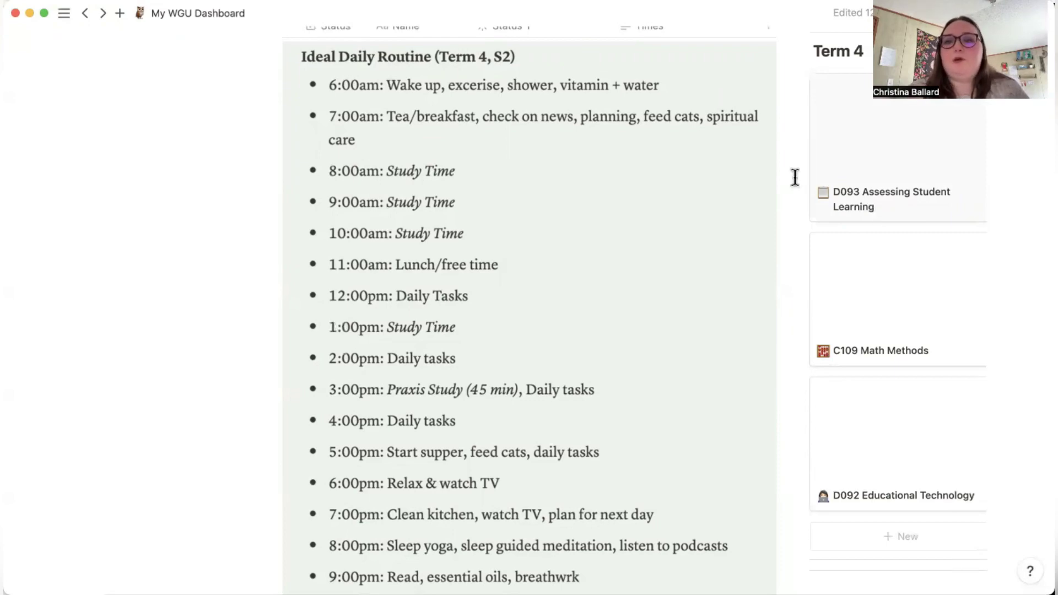
scroll(770, 170, up, 5)
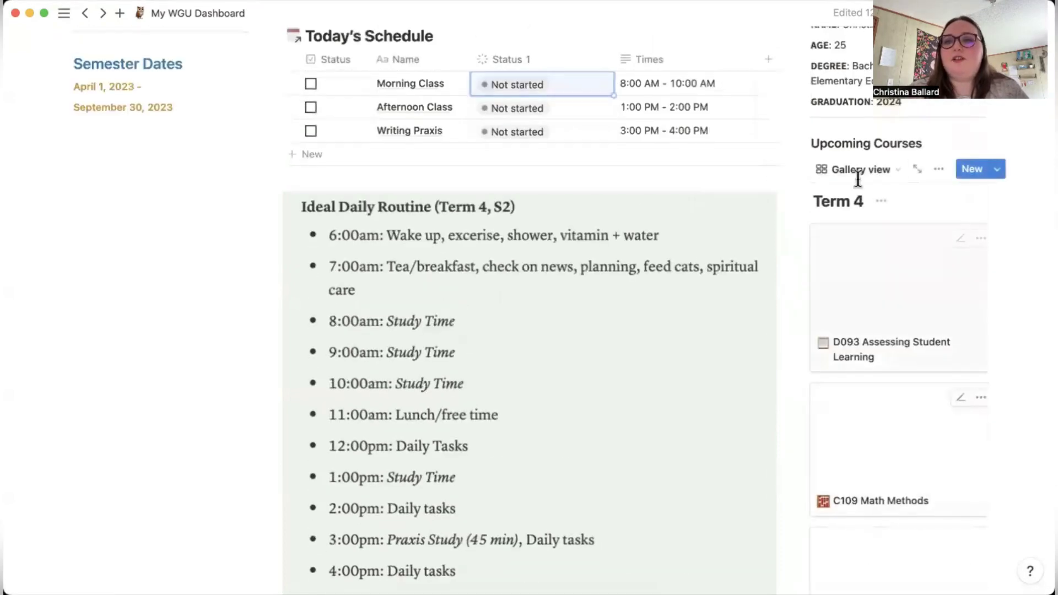
View the Writing Praxis study plan from the Courses list and return to the dashboard.
scroll(774, 303, up, 14)
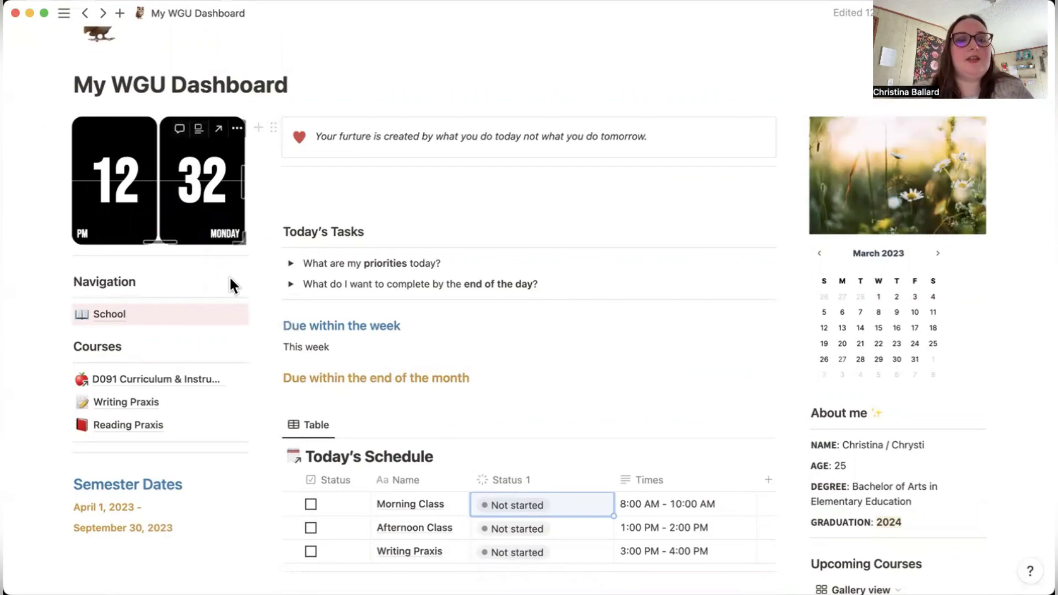
scroll(311, 290, down, 6)
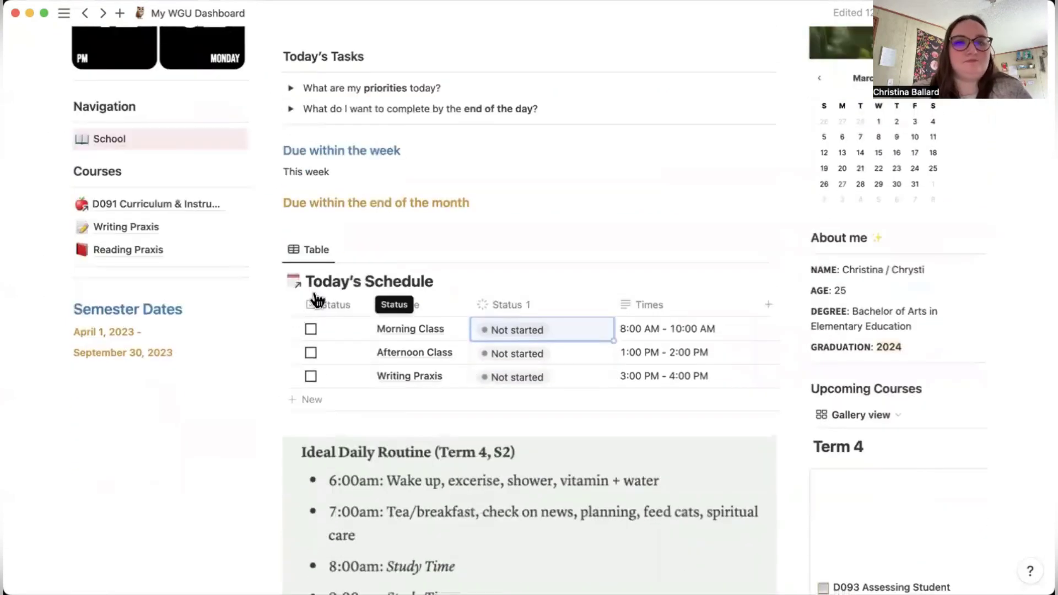
scroll(315, 298, down, 1)
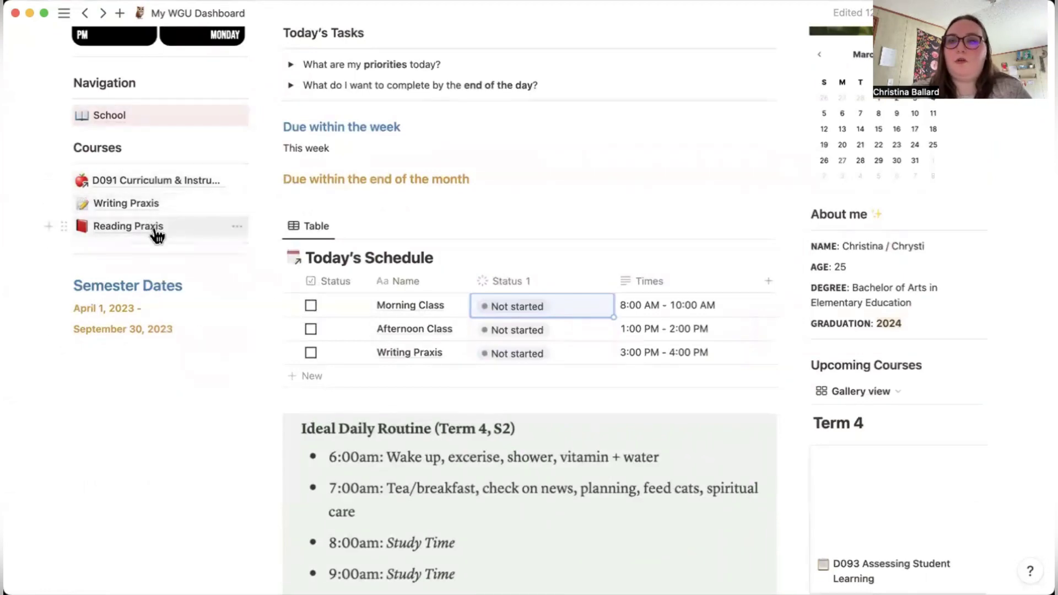
click(132, 207)
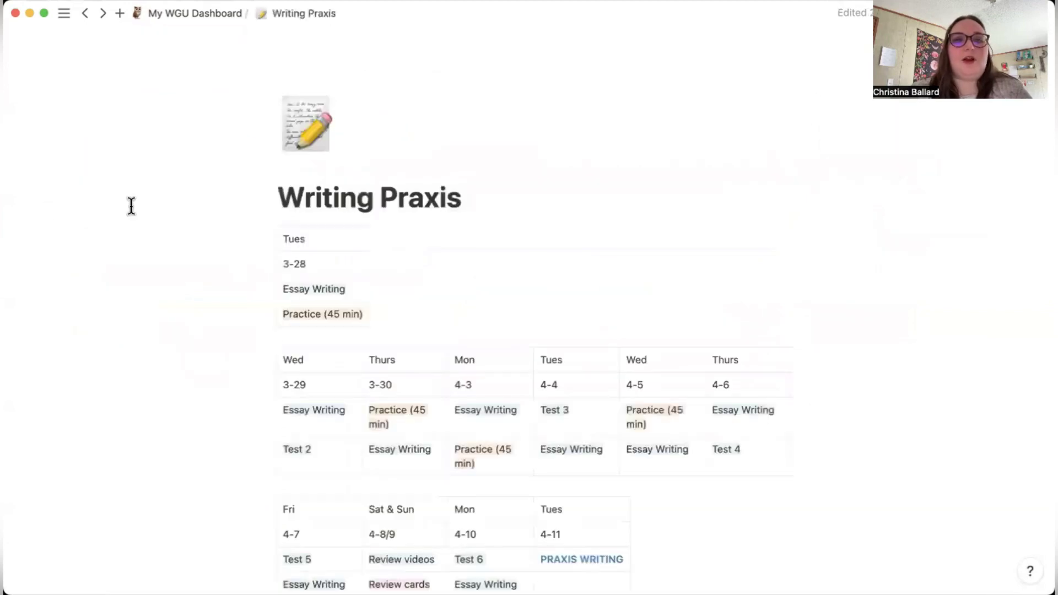
click(205, 17)
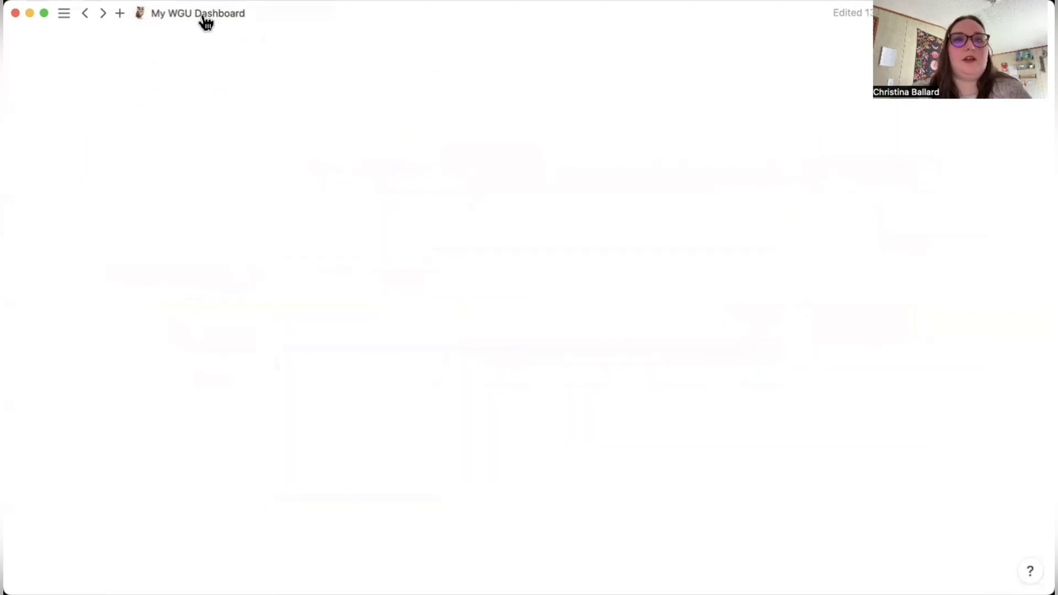
View the Reading Praxis study plan from the Courses list and return to the dashboard.
scroll(135, 371, down, 5)
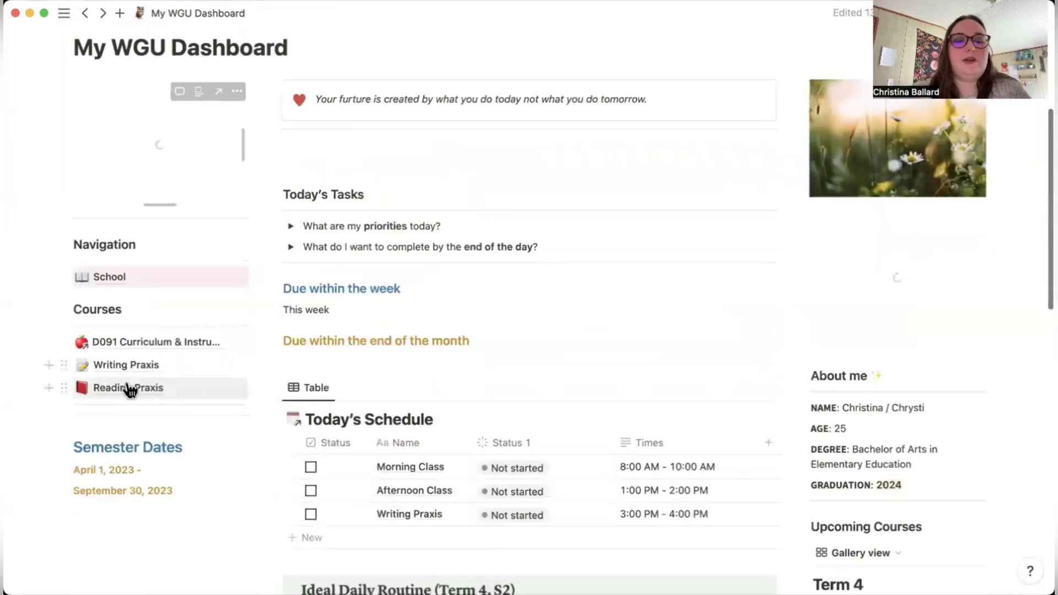
click(131, 385)
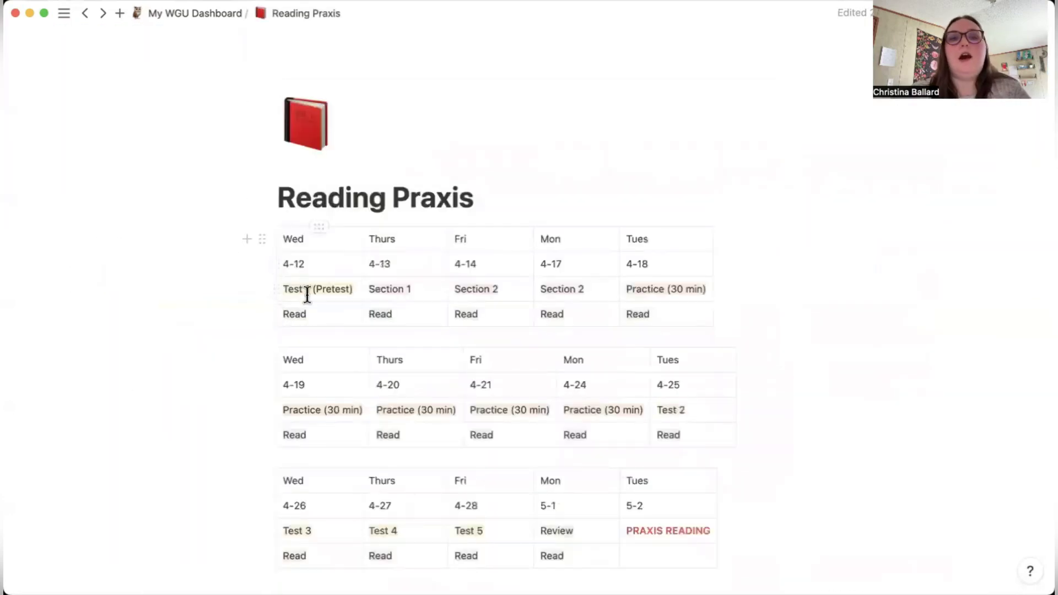
click(220, 22)
Open the School page from Navigation and look over its Academic To-Do List and Degree Plan.
scroll(186, 360, down, 5)
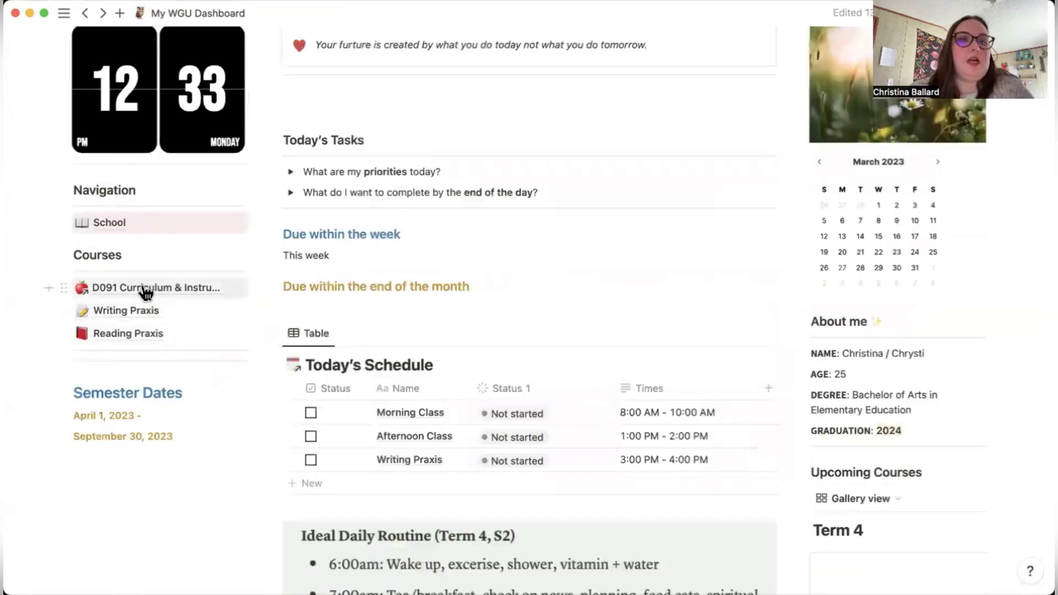
click(106, 224)
scroll(385, 261, down, 5)
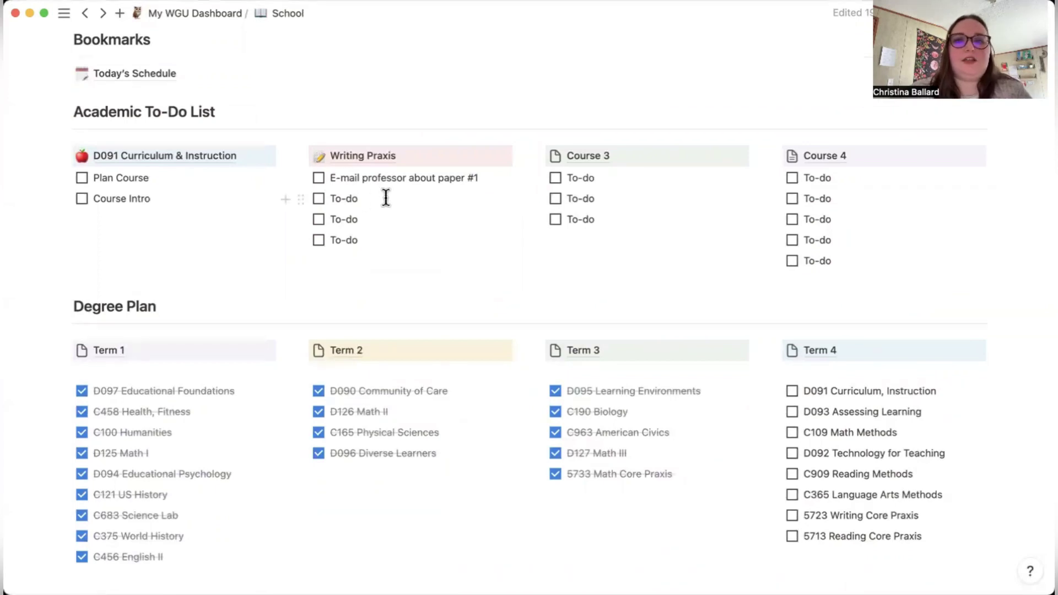
Clear the text of the first Writing Praxis to-do and check off Plan Course under D091 Curriculum & Instruction.
drag(482, 177, 367, 172)
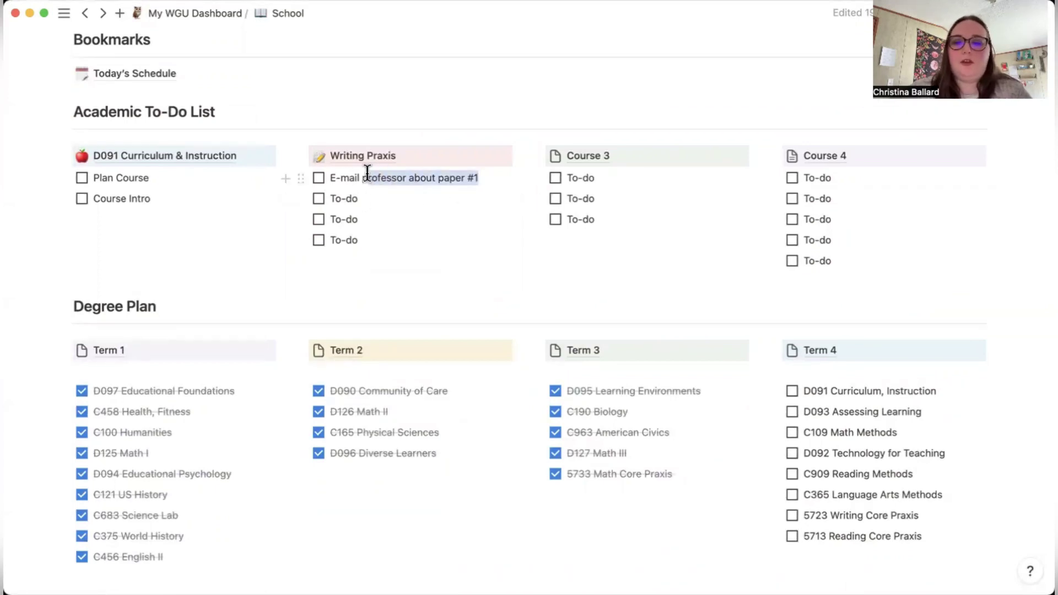
key(BackSpace)
key(BackSpace)
key(BackSpace)
key(BackSpace)
key(BackSpace)
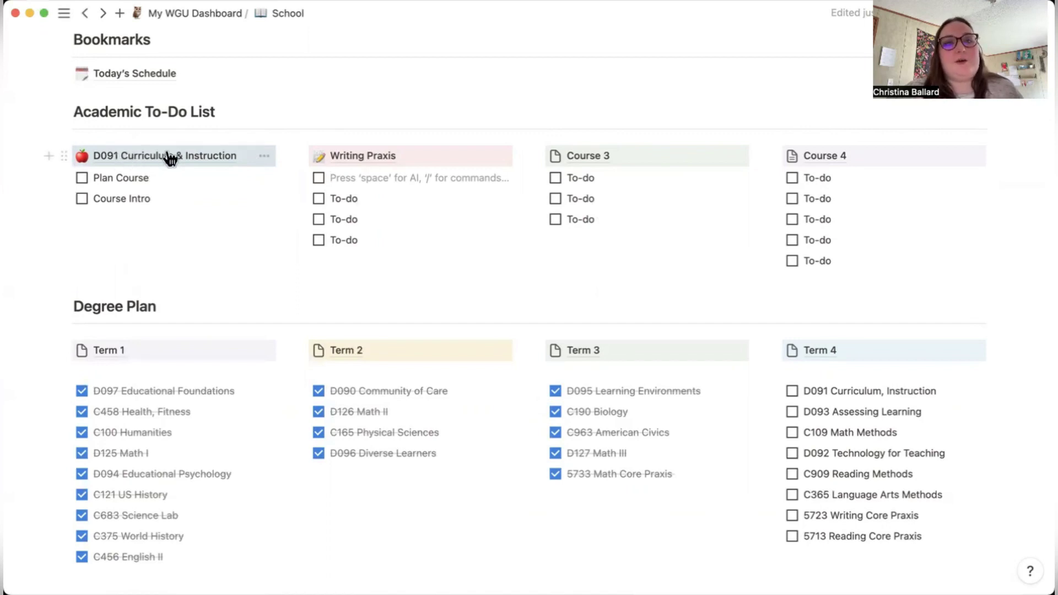
click(82, 180)
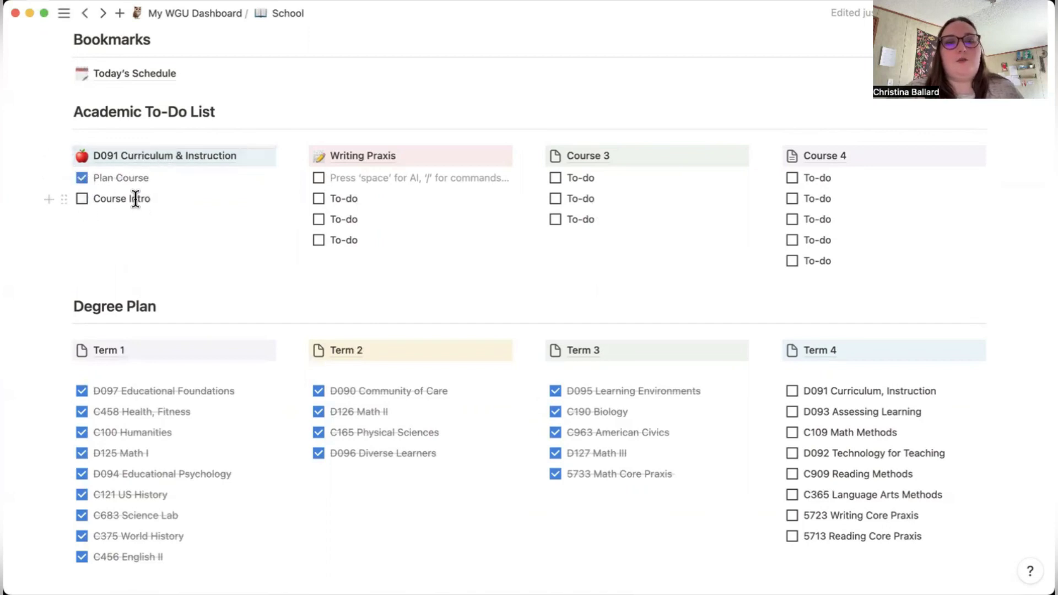
Examine the course checklists for Term 1 through Term 7 in the Degree Plan on the School page.
scroll(151, 198, down, 5)
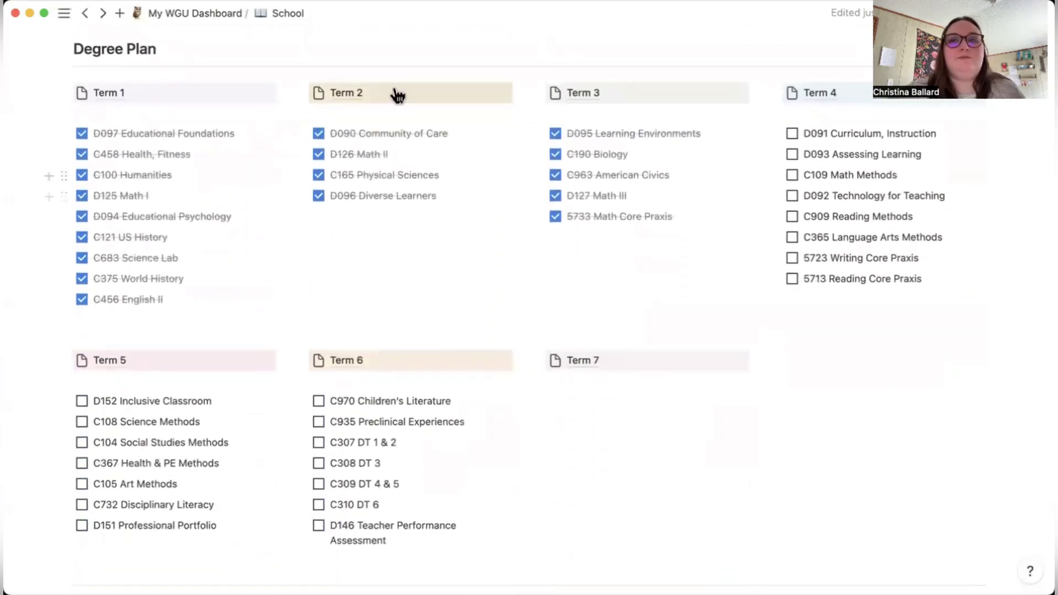
scroll(487, 104, up, 2)
scroll(487, 104, up, 1)
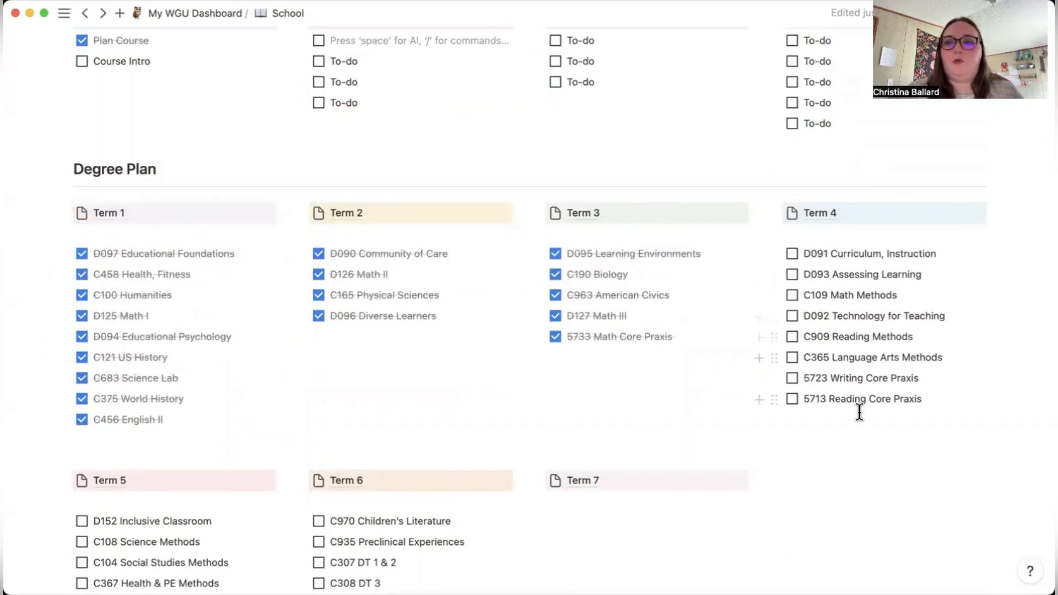
scroll(859, 413, down, 5)
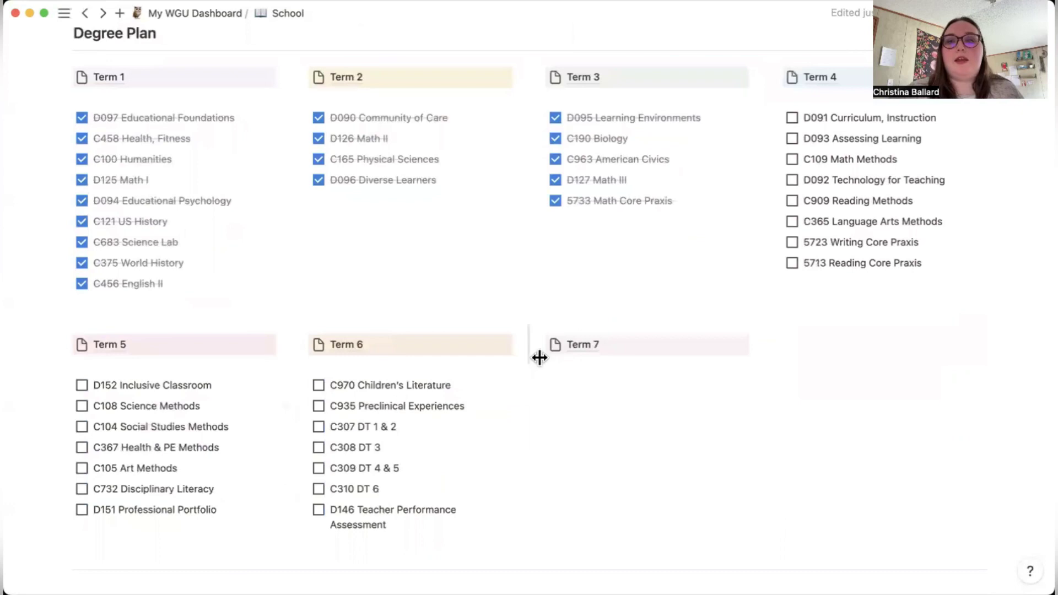
scroll(538, 357, up, 4)
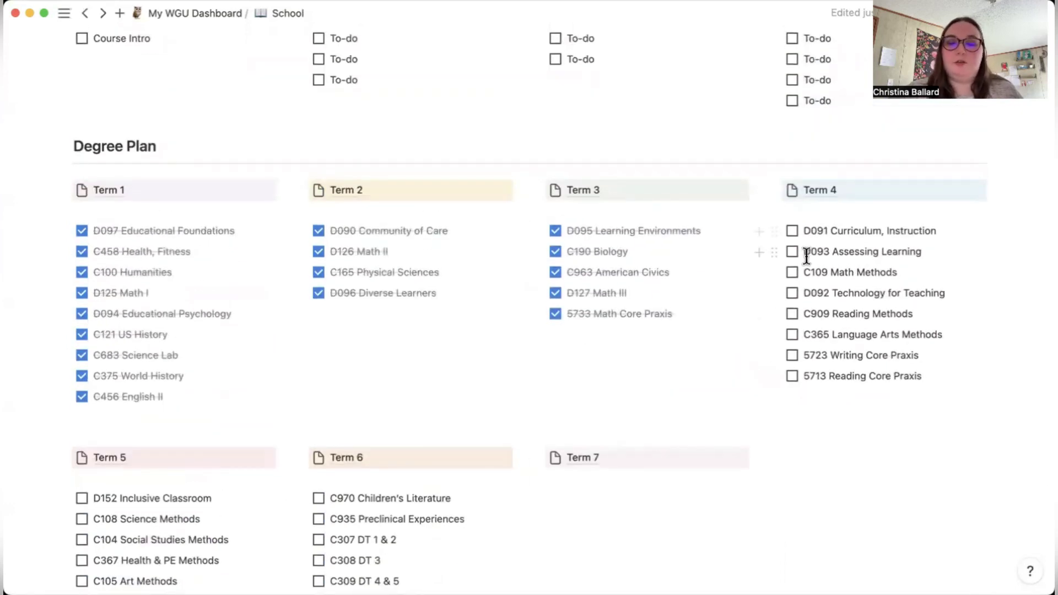
scroll(807, 255, down, 2)
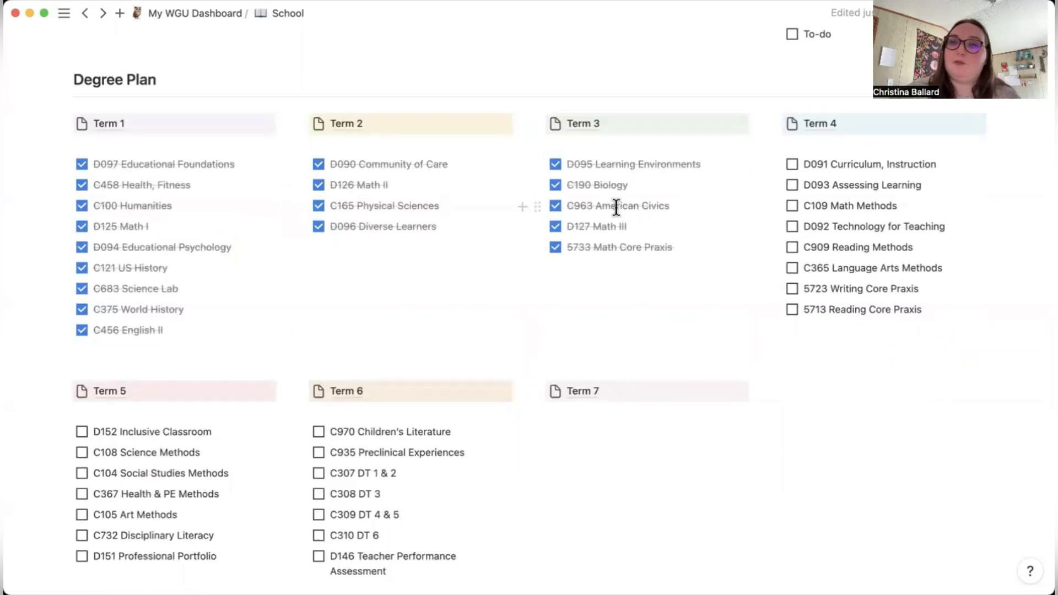
scroll(794, 187, down, 5)
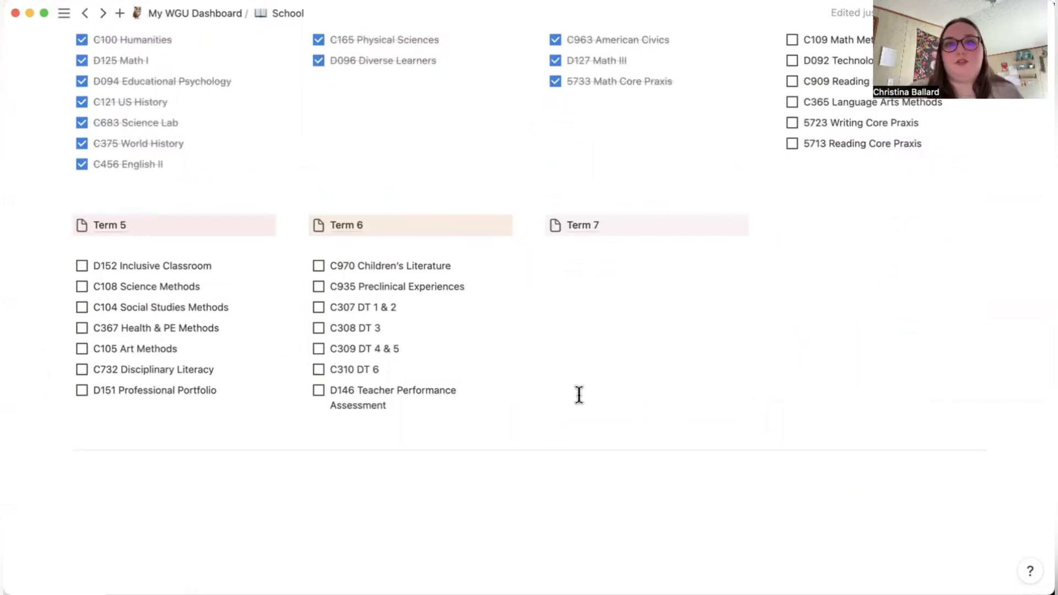
scroll(579, 395, up, 10)
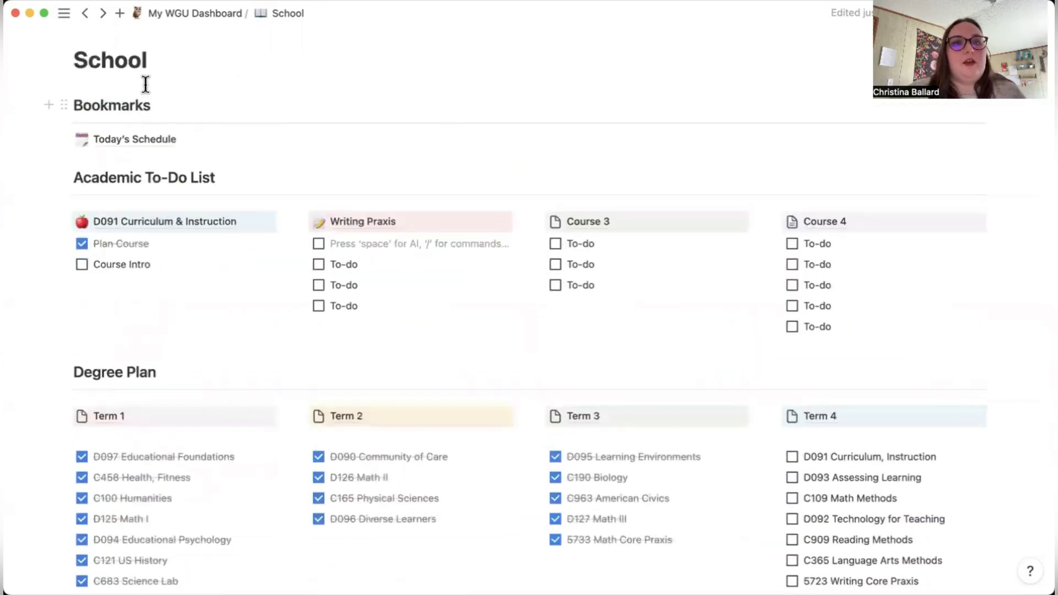
Open the D091 Curriculum & Instruction course page from the dashboard's Courses list and look over its assignments.
click(188, 16)
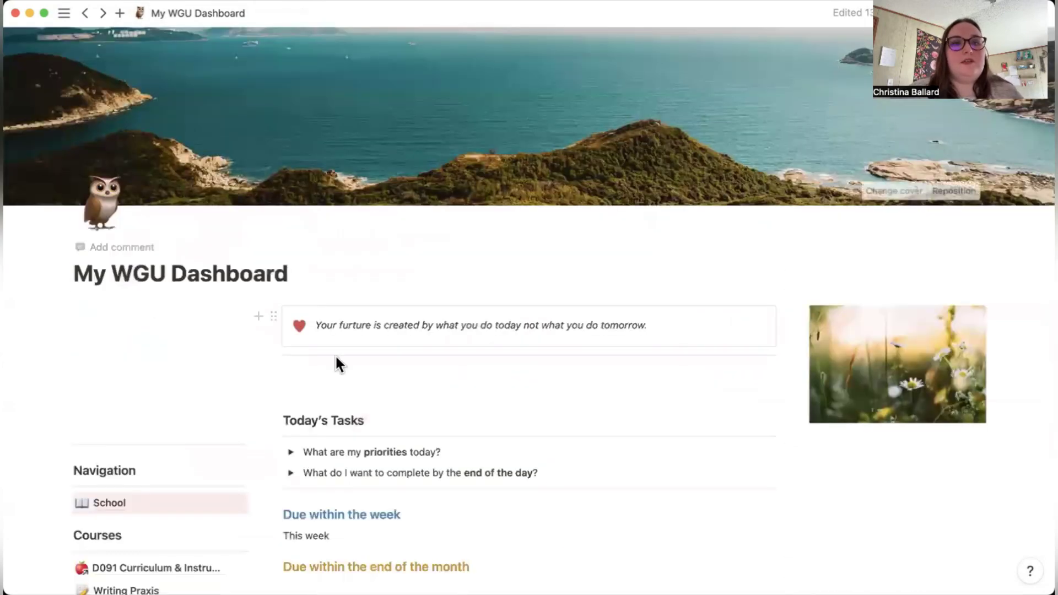
scroll(335, 355, down, 6)
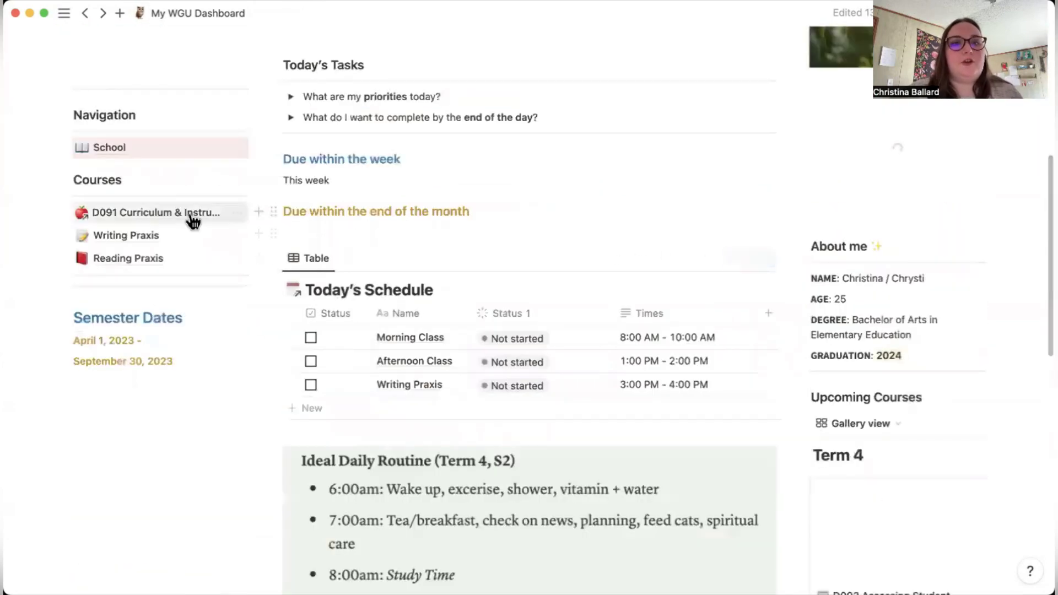
click(193, 221)
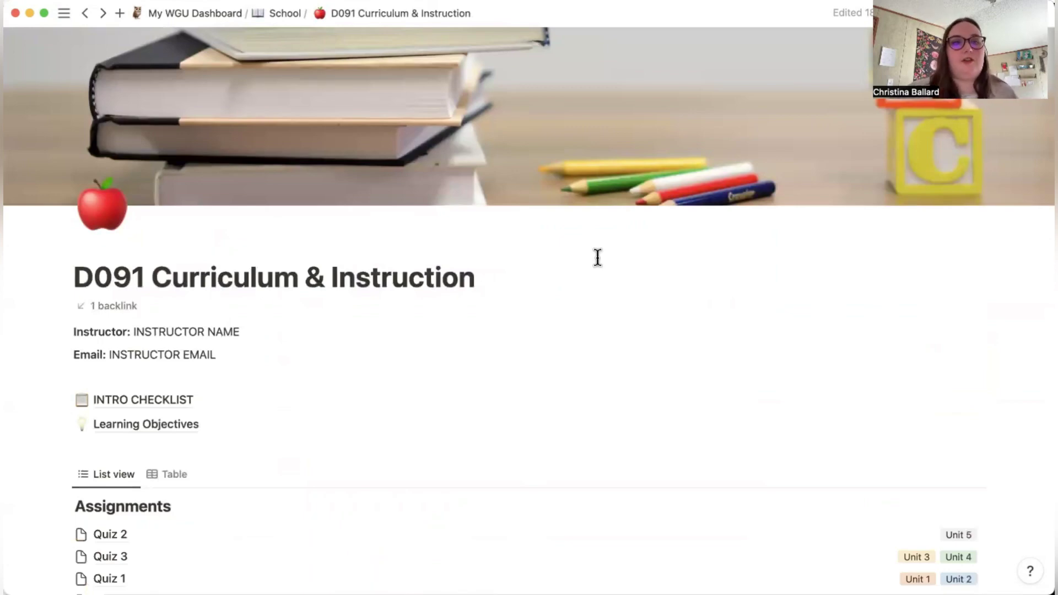
scroll(598, 257, down, 6)
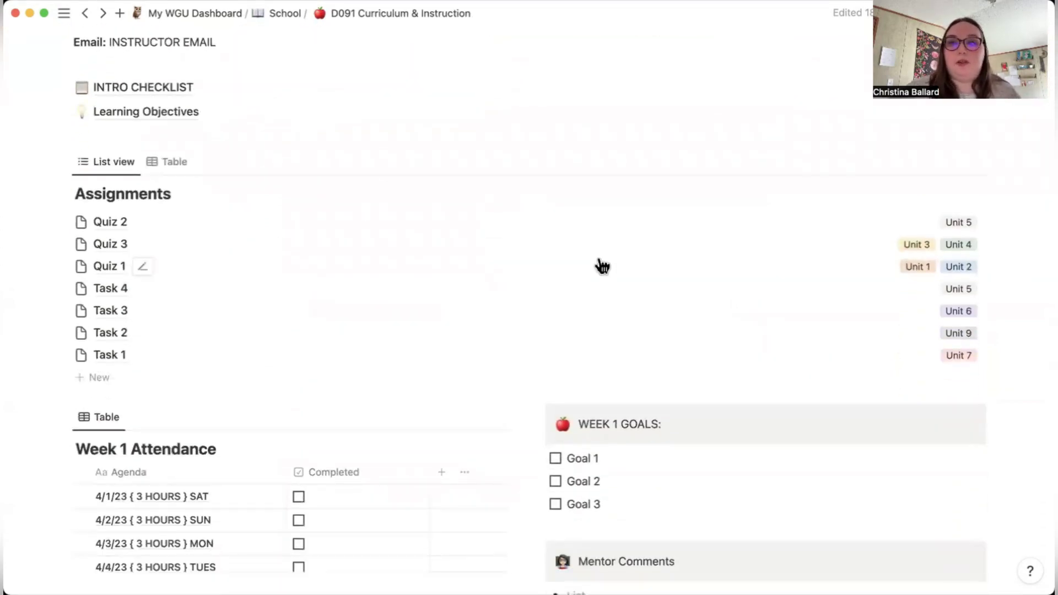
scroll(603, 267, down, 1)
scroll(602, 267, down, 1)
scroll(597, 258, up, 4)
scroll(598, 257, up, 2)
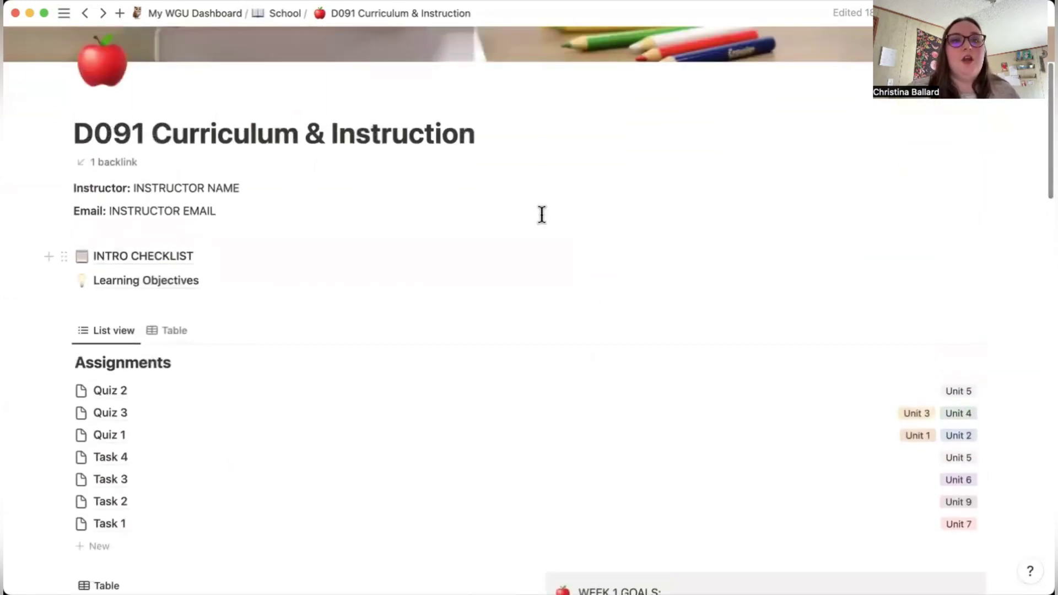
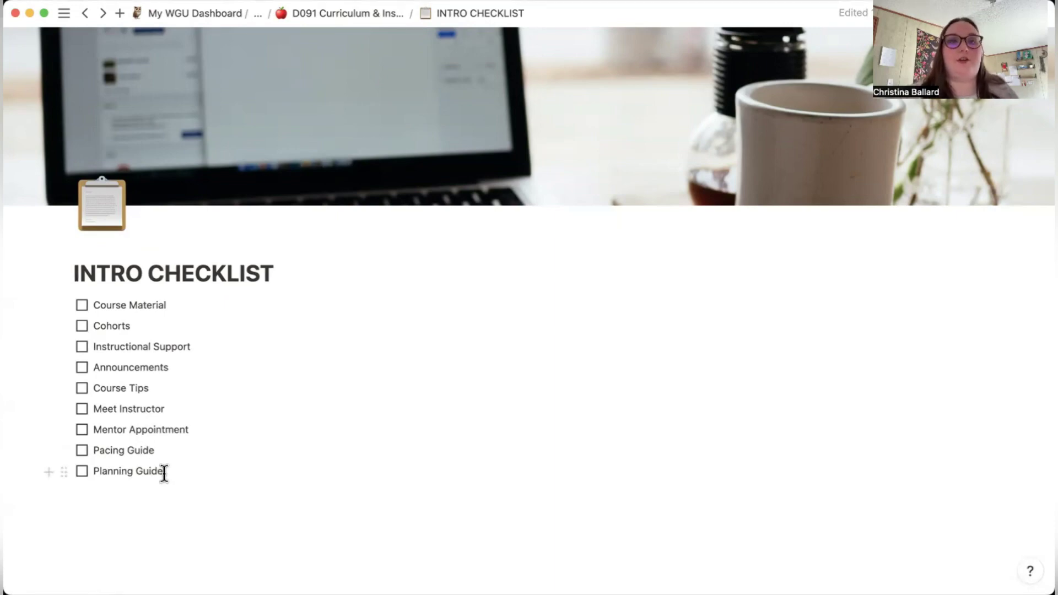
Go back from the intro checklist to the D091 course page, then view its Learning Objectives page and return.
click(347, 13)
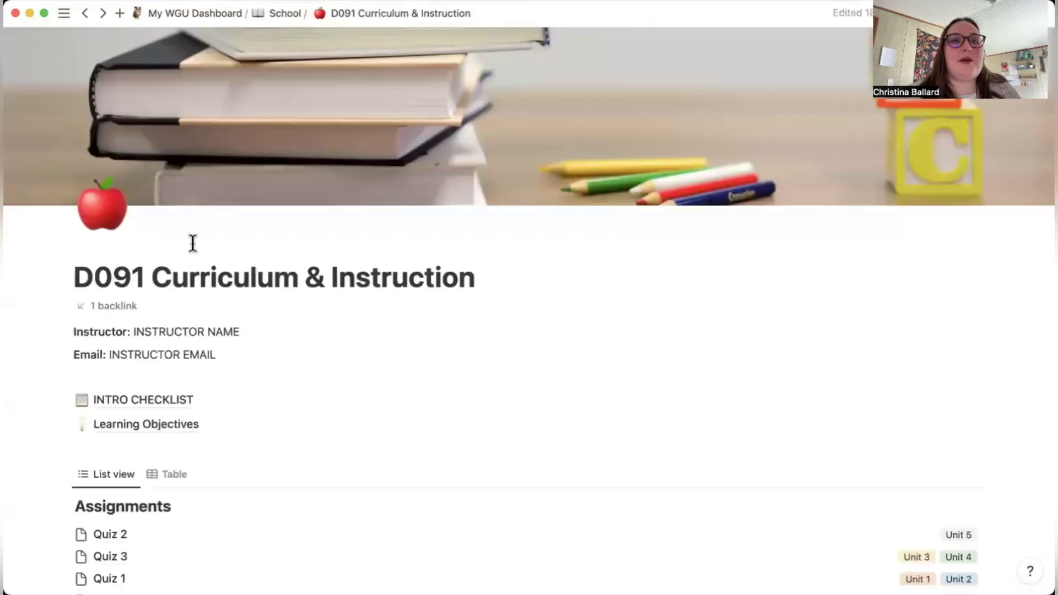
scroll(193, 243, down, 5)
click(152, 300)
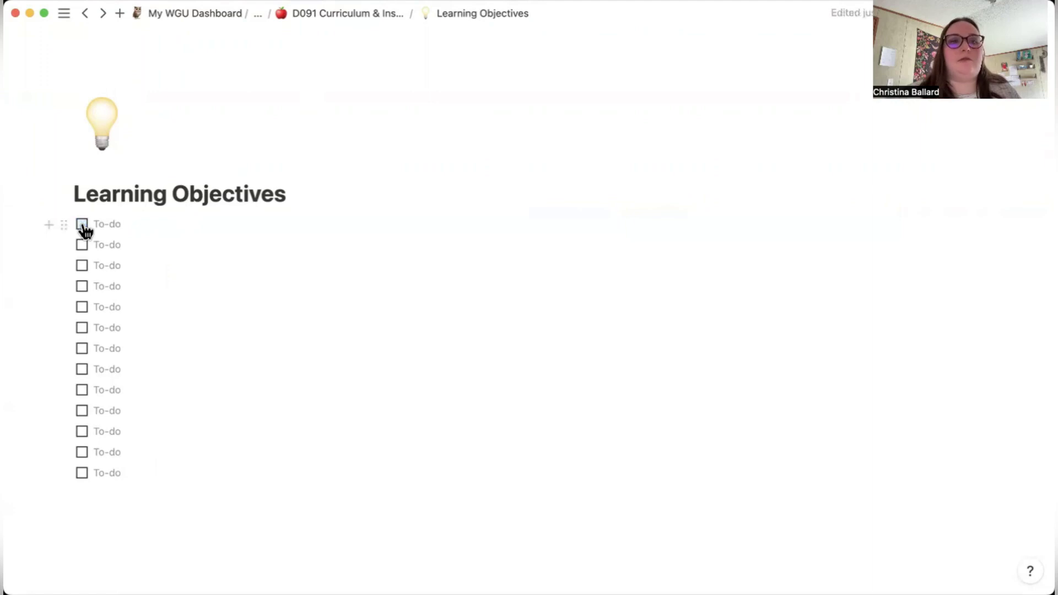
click(381, 13)
Mark 4/1/23 SAT and 4/2/23 SUN as completed in the Week 1 Attendance table.
scroll(335, 326, down, 3)
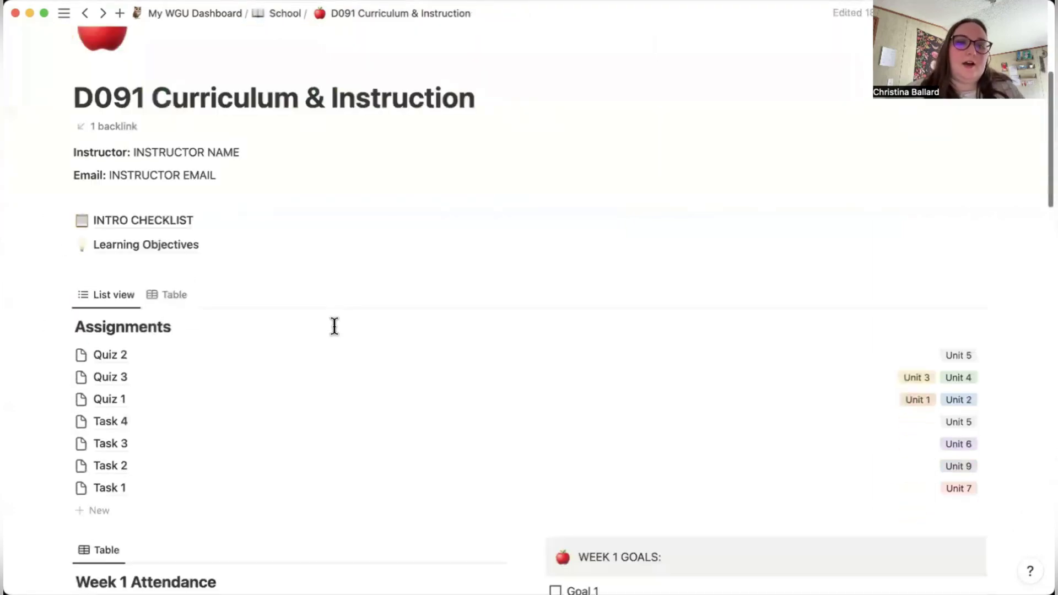
scroll(335, 326, down, 2)
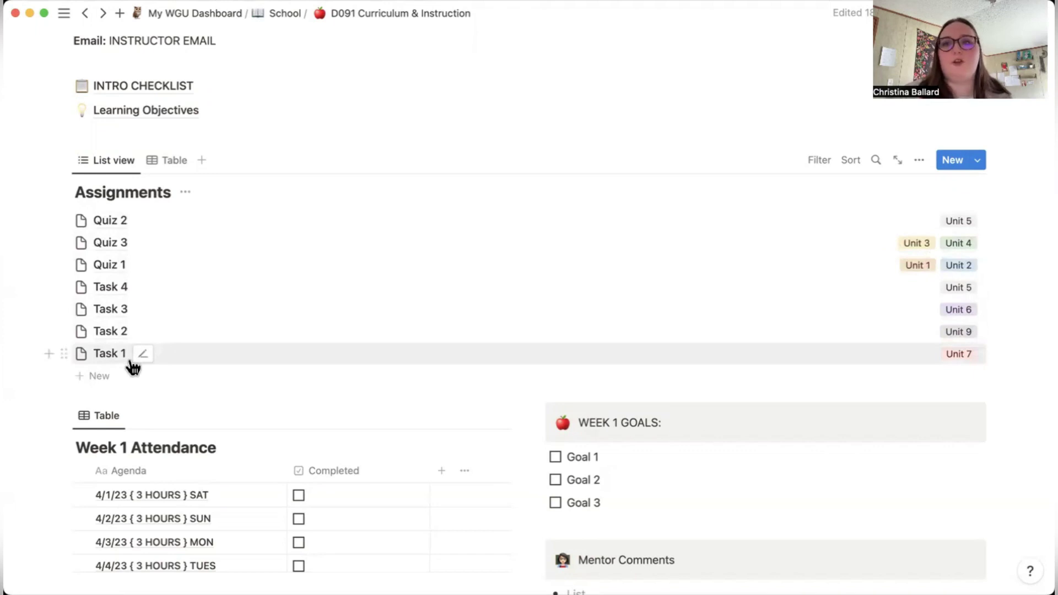
scroll(133, 367, down, 5)
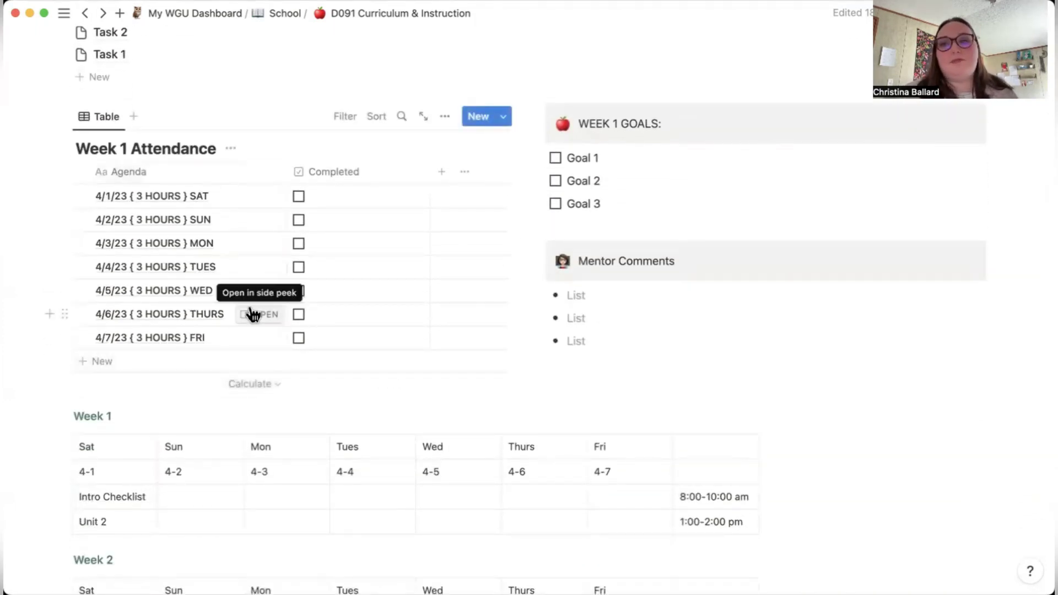
scroll(251, 312, down, 2)
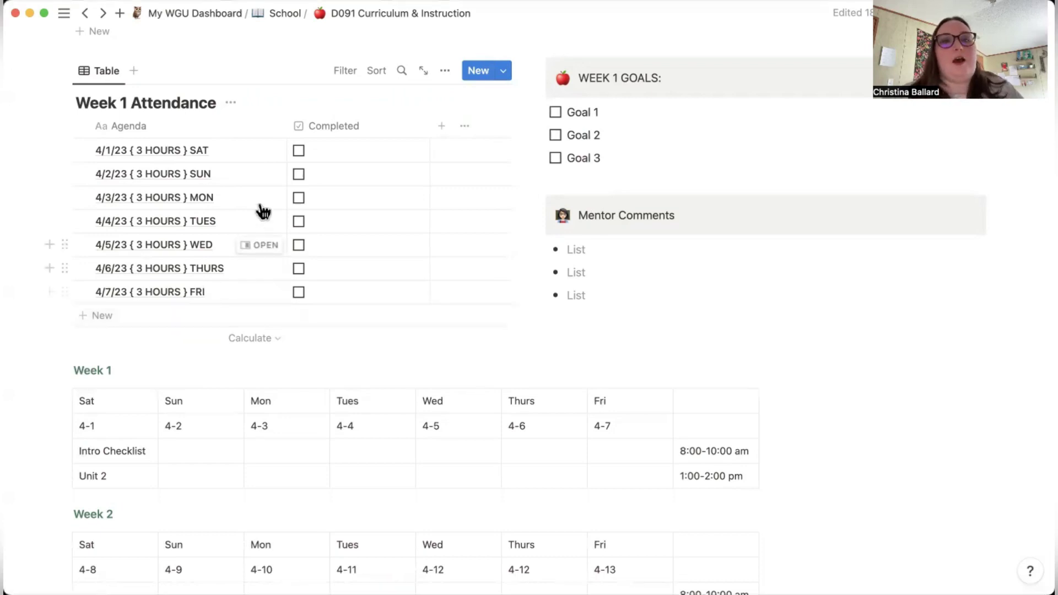
click(298, 151)
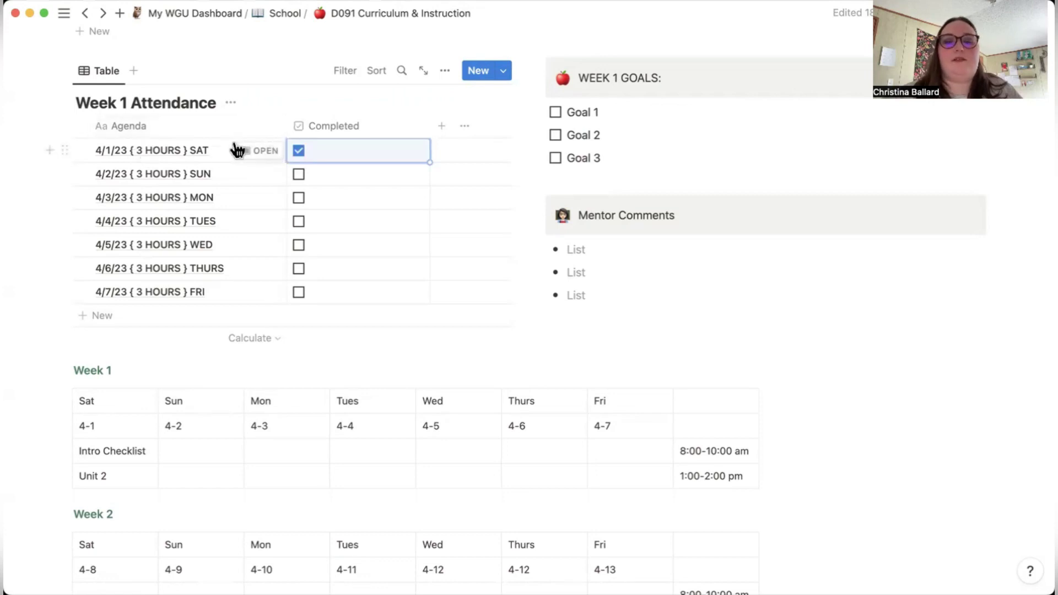
click(299, 176)
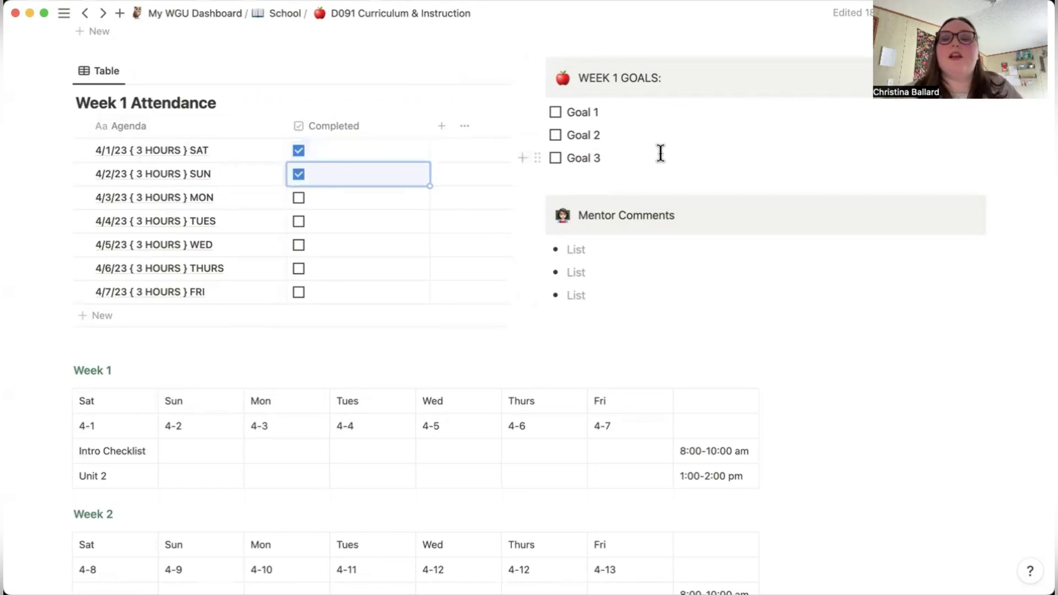
Look over the Week 1 Goals, Mentor Comments and the Week 1 to Week 3 planning tables.
scroll(660, 154, up, 2)
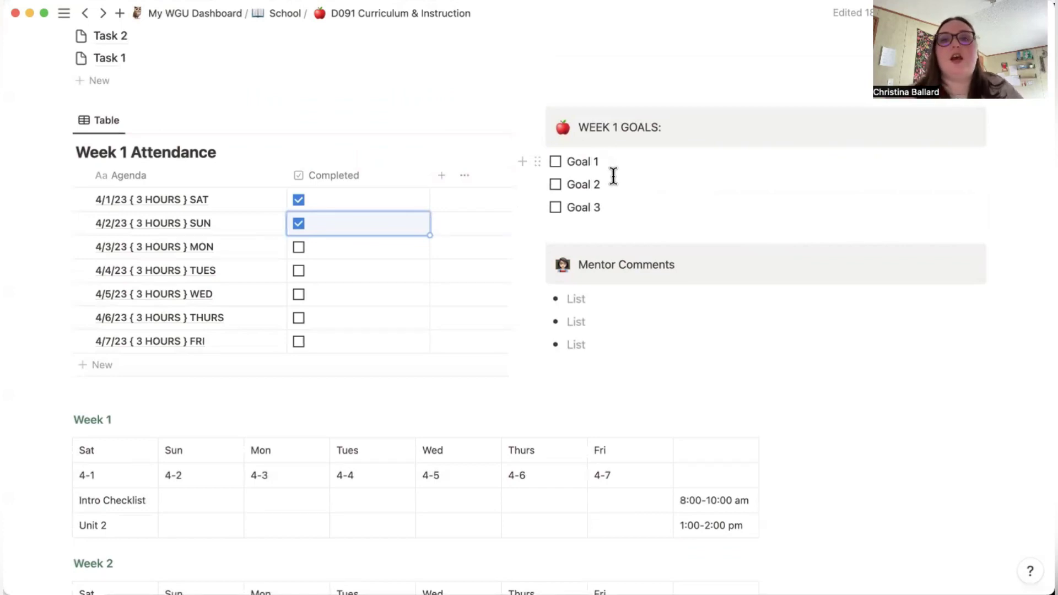
scroll(684, 224, down, 3)
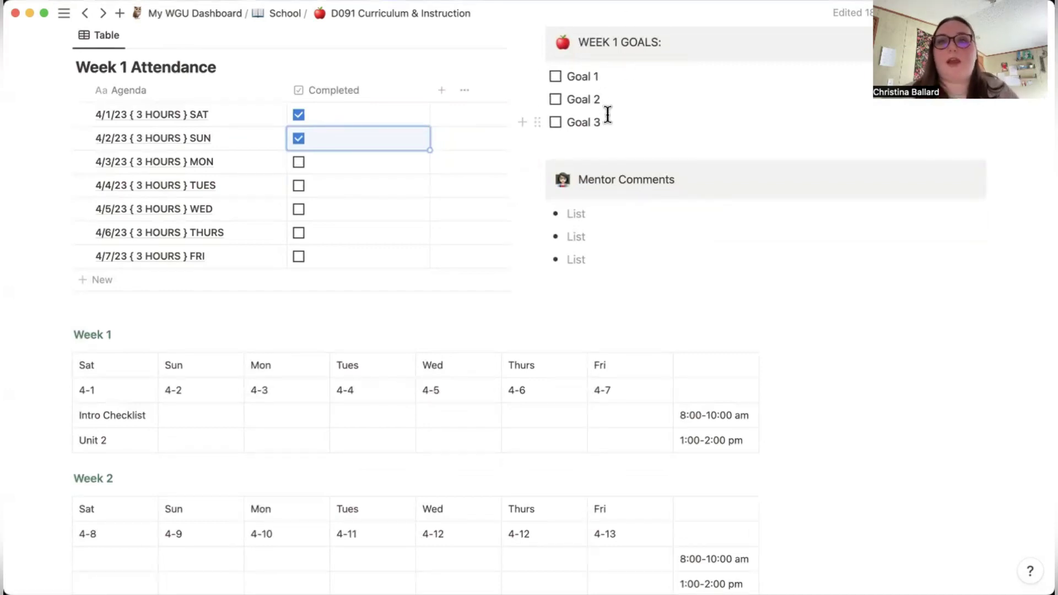
scroll(629, 196, down, 3)
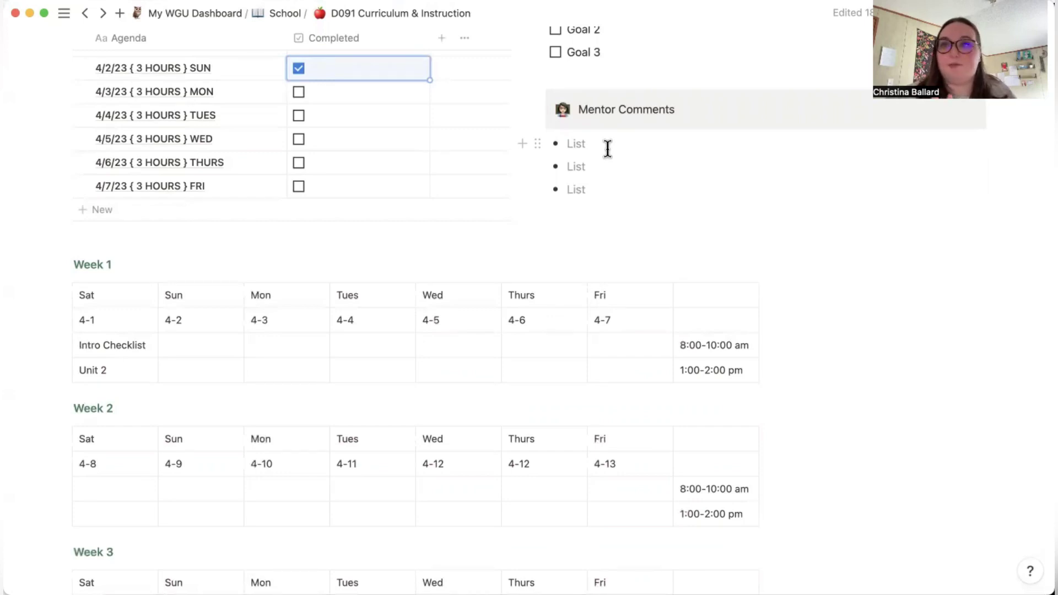
scroll(560, 263, down, 5)
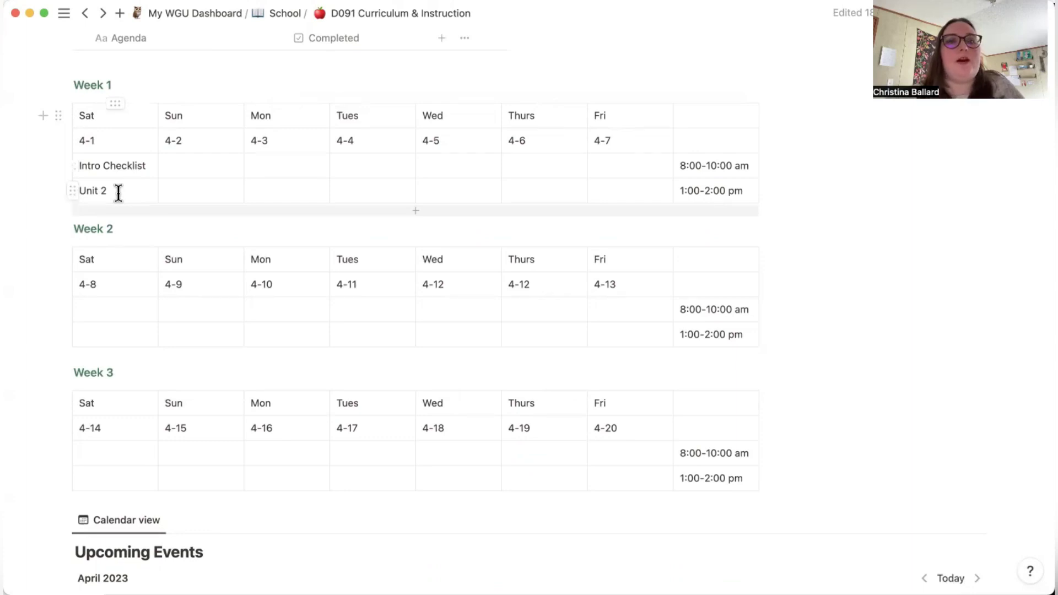
scroll(117, 194, up, 2)
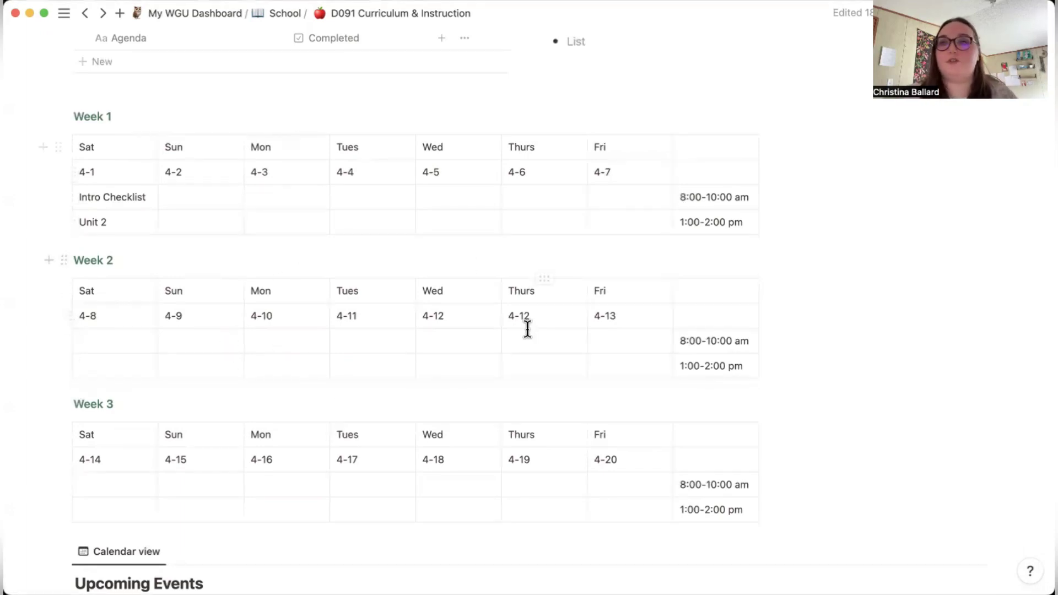
Examine the April 2023 calendar under Upcoming Events on the D091 course page.
scroll(527, 329, down, 5)
scroll(527, 329, down, 15)
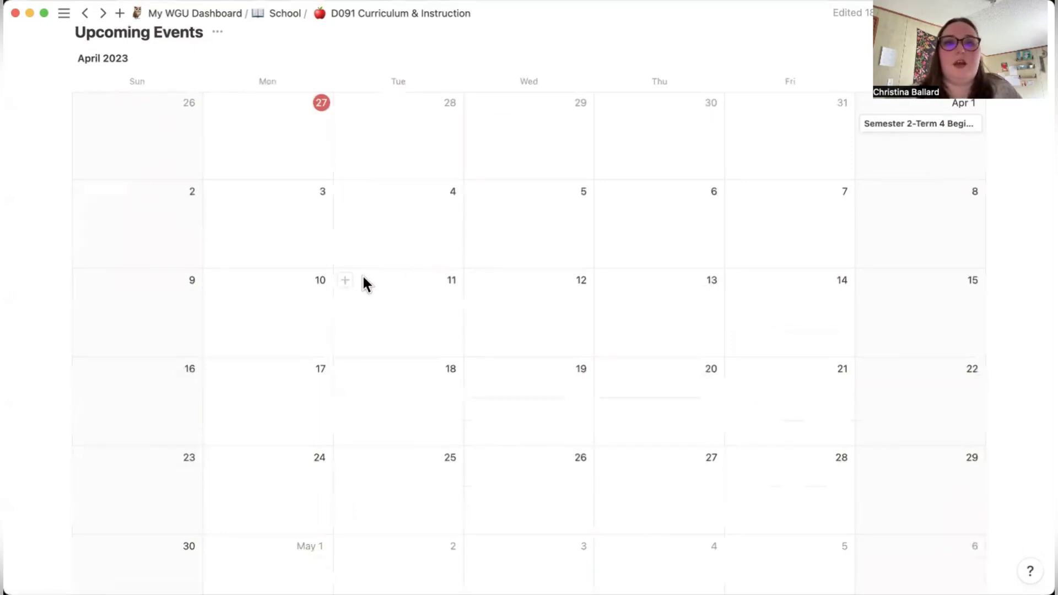
scroll(364, 278, down, 2)
scroll(364, 279, up, 3)
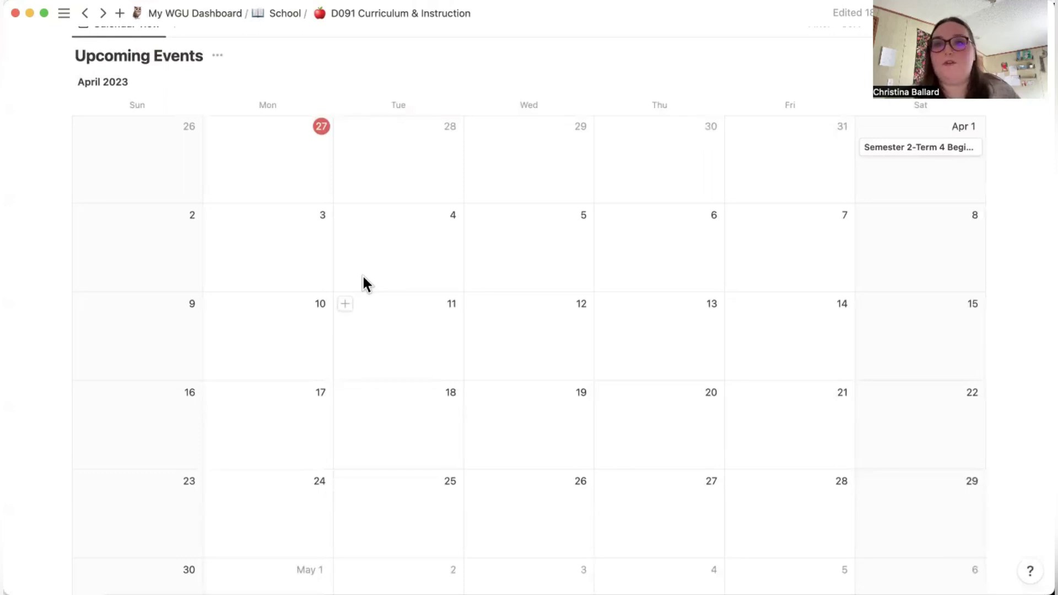
scroll(404, 325, down, 3)
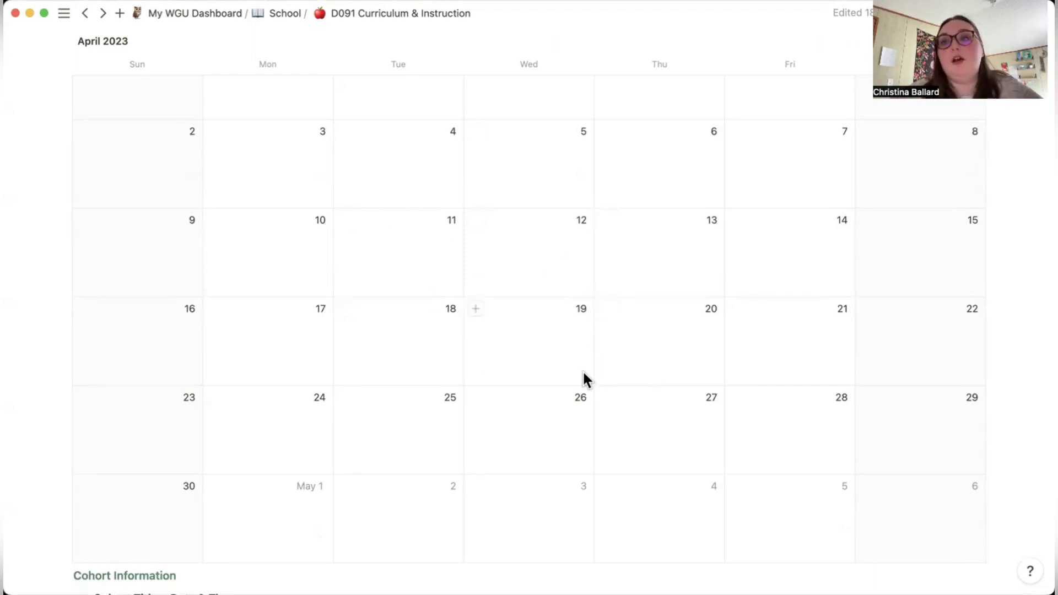
Expand the first cohort entry under Cohort Information to view its contents, and collapse it again.
scroll(606, 376, down, 5)
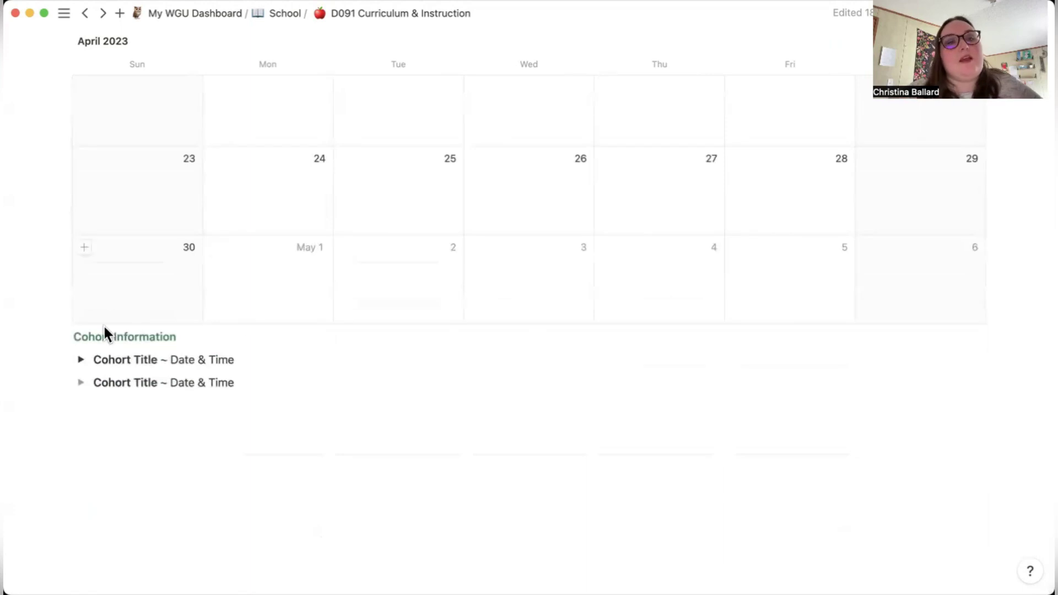
click(81, 361)
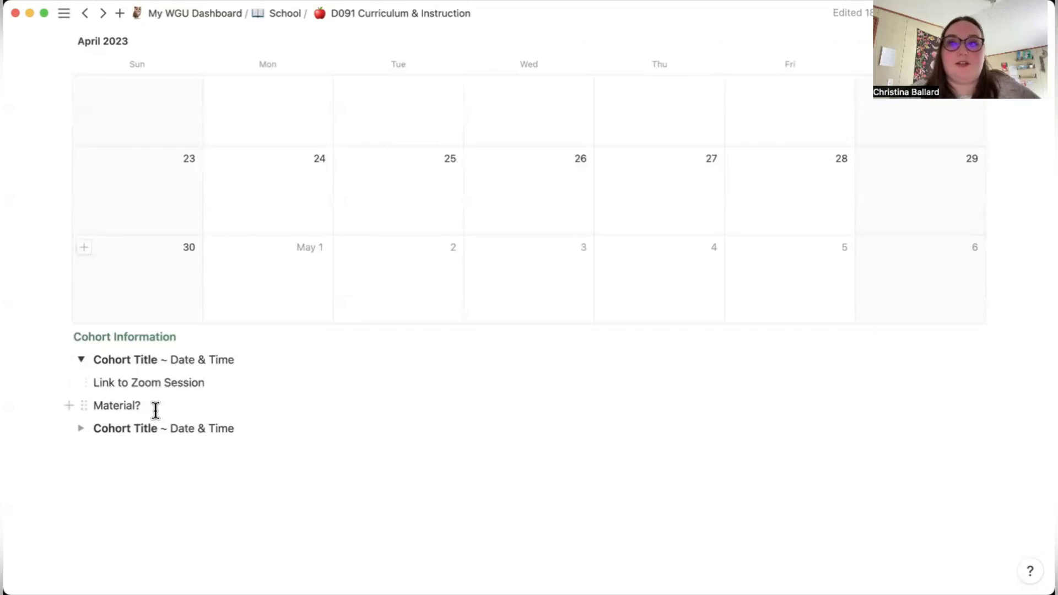
click(82, 360)
Return to My WGU Dashboard and look over its tasks, courses and schedule sections once more.
scroll(366, 262, up, 20)
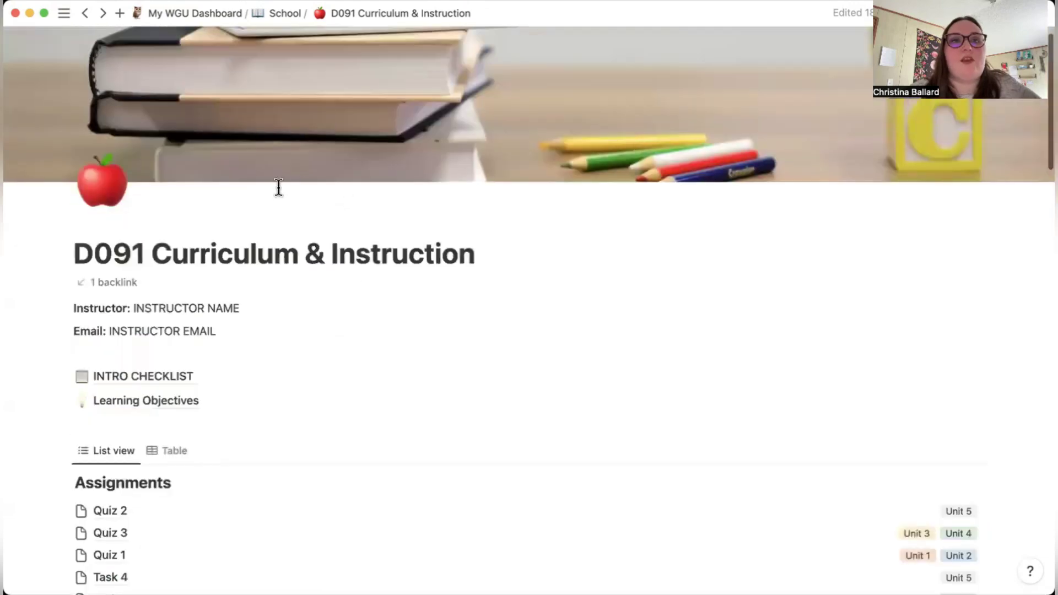
click(213, 13)
scroll(153, 300, down, 3)
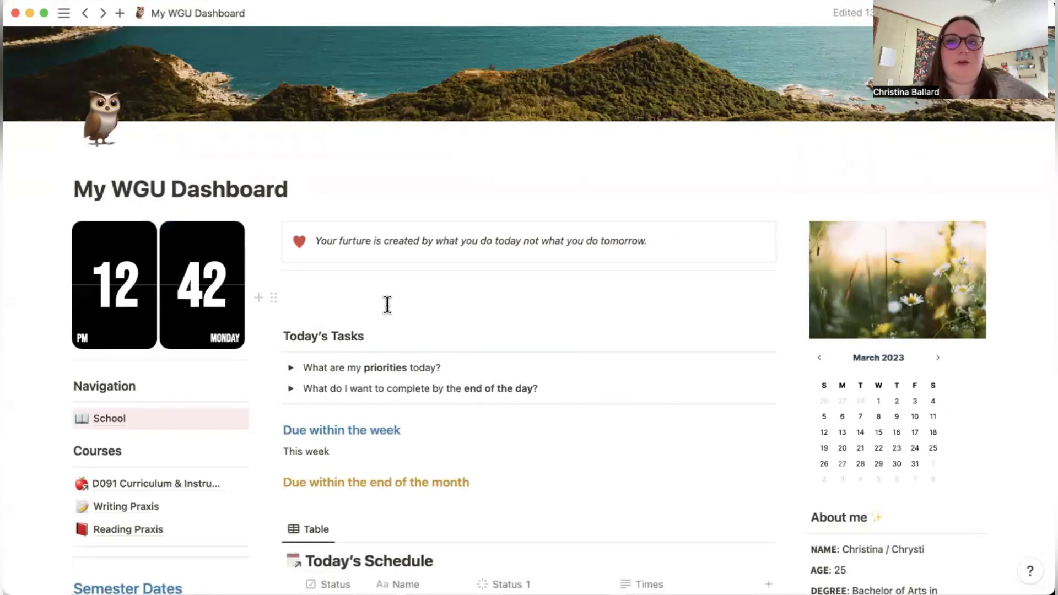
scroll(387, 304, down, 2)
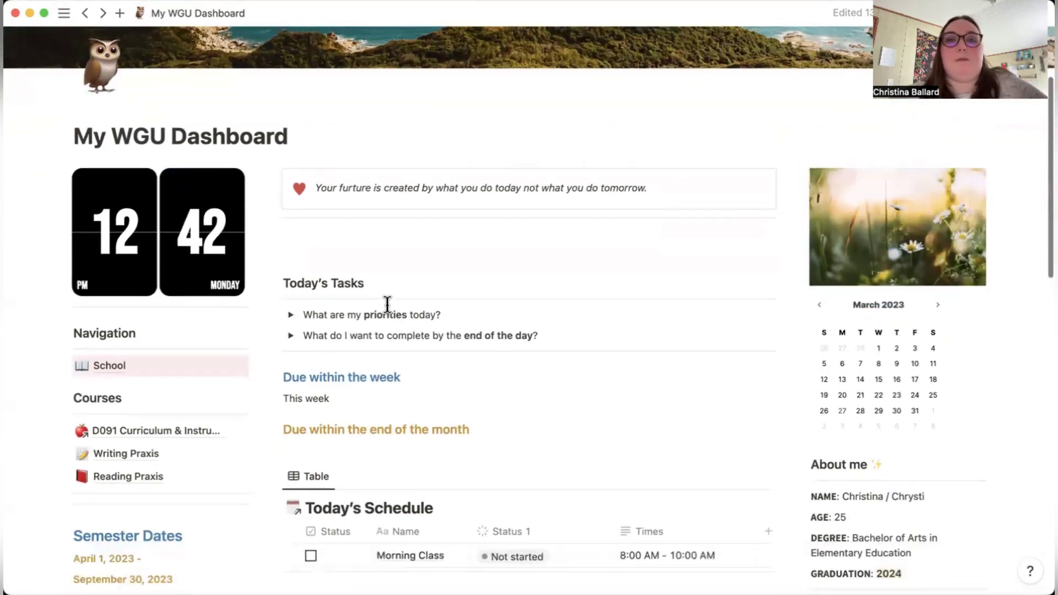
scroll(388, 305, down, 10)
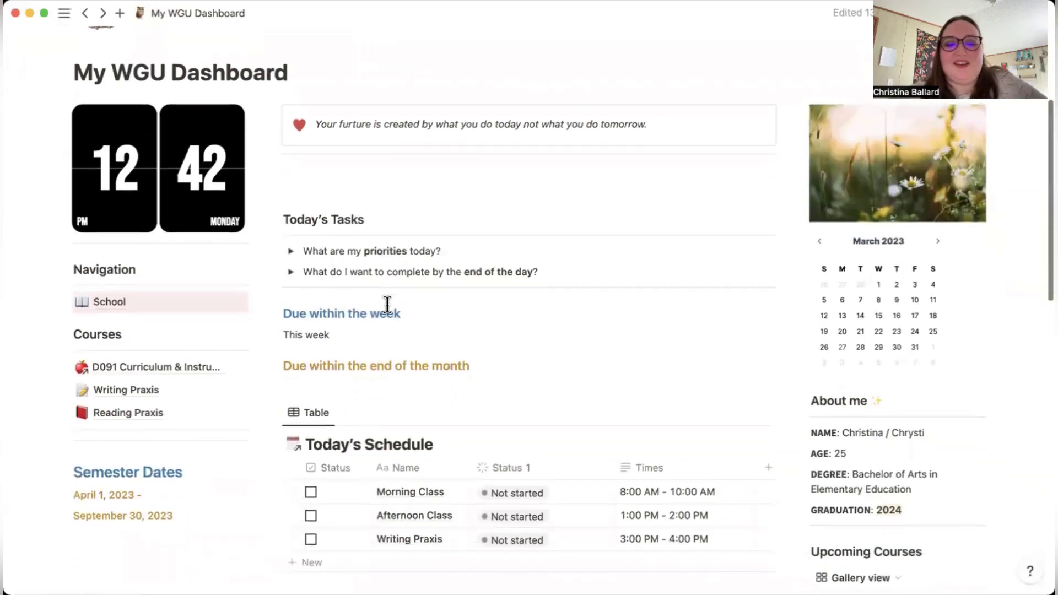
scroll(389, 310, up, 10)
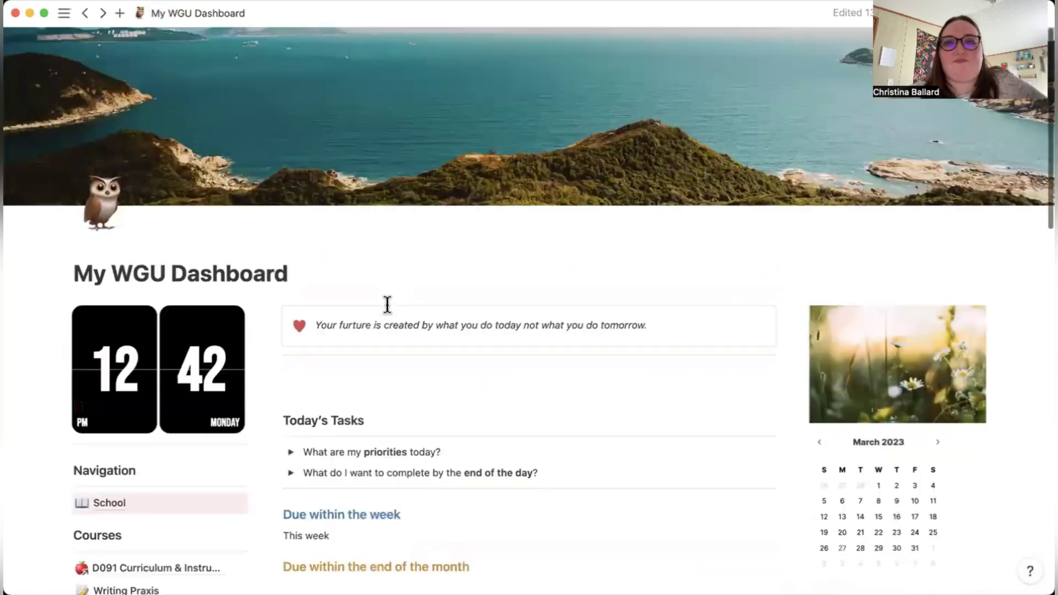